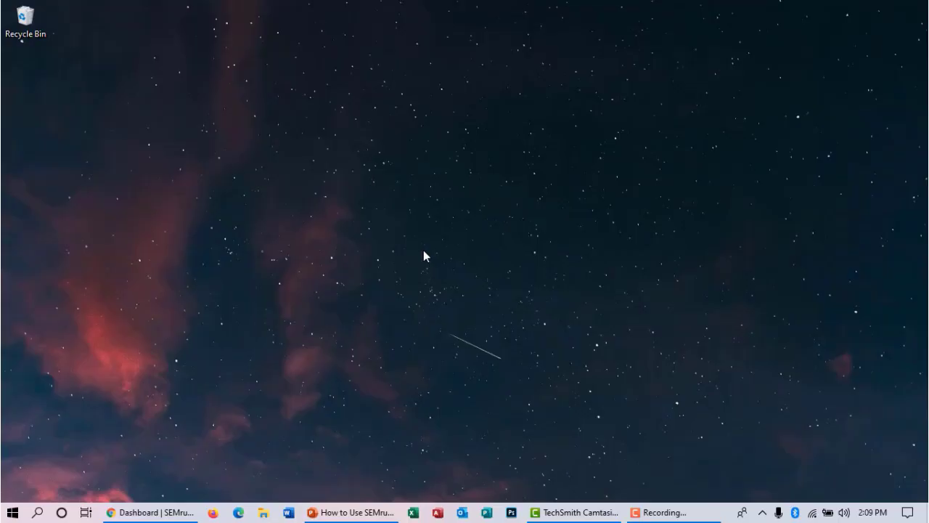
Step: Bring the SEMrush dashboard back up and look over the account options
left_click(150, 512)
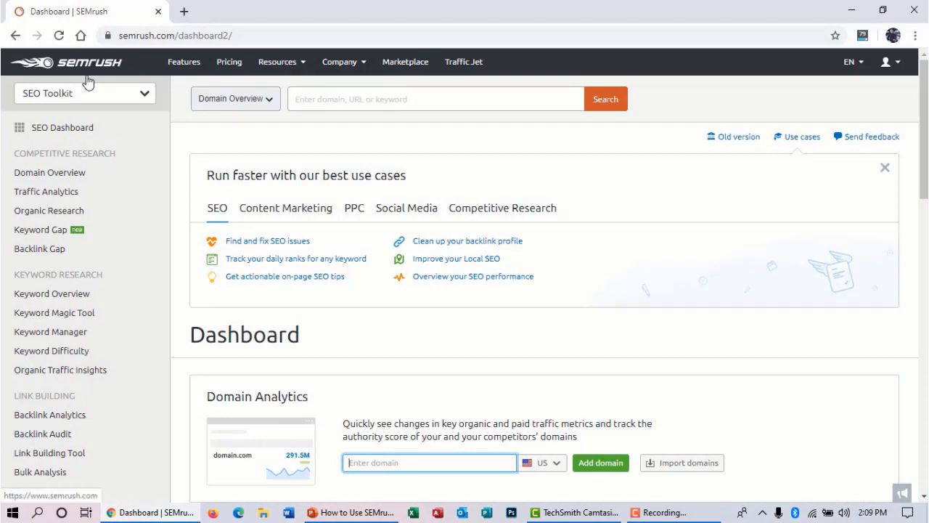
left_click_drag(177, 35, 137, 35)
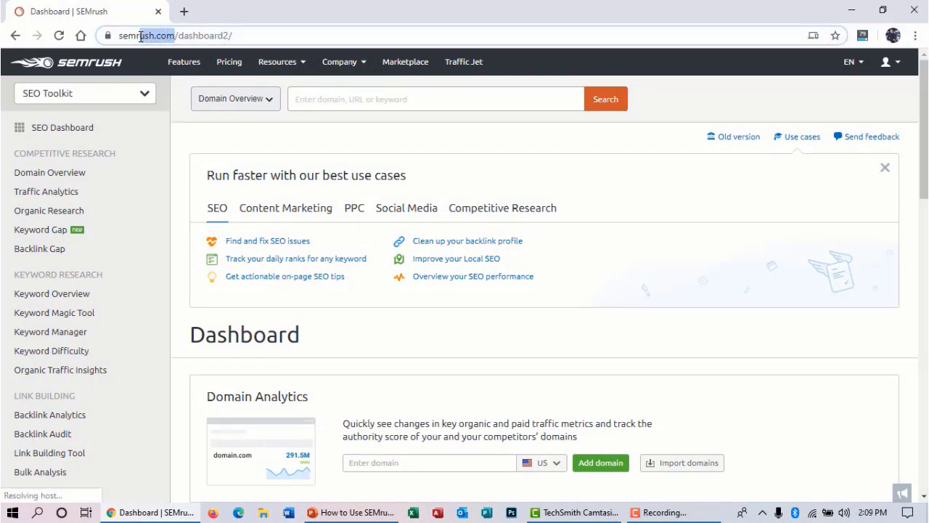
left_click(899, 68)
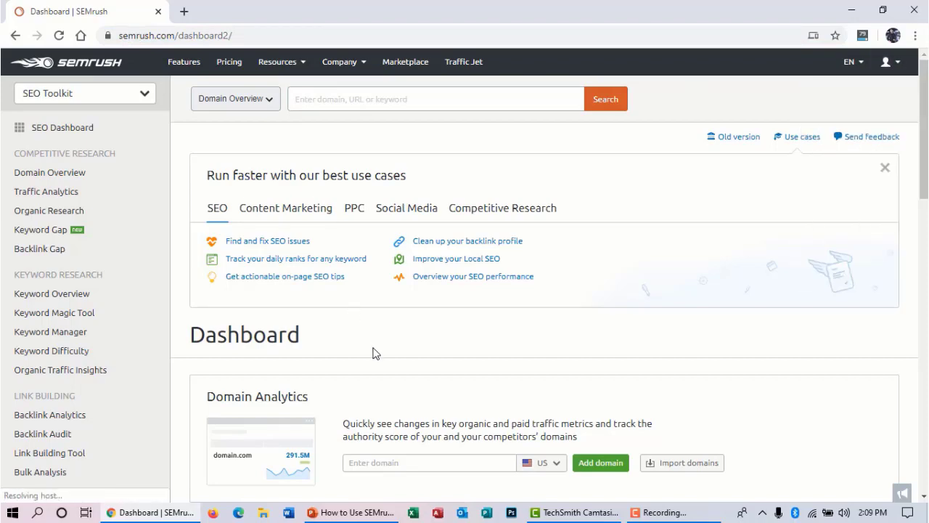
scroll(380, 234, "down", 3)
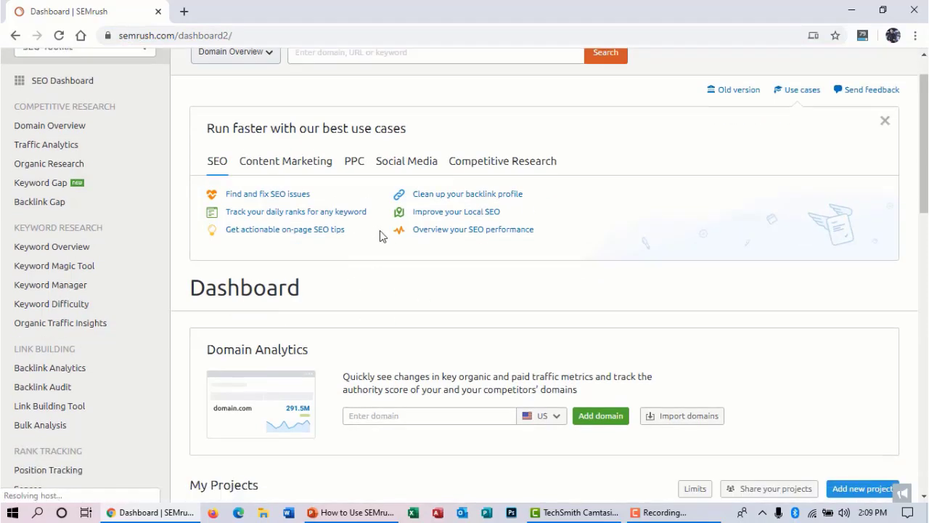
scroll(379, 235, "down", 3)
scroll(380, 234, "up", 6)
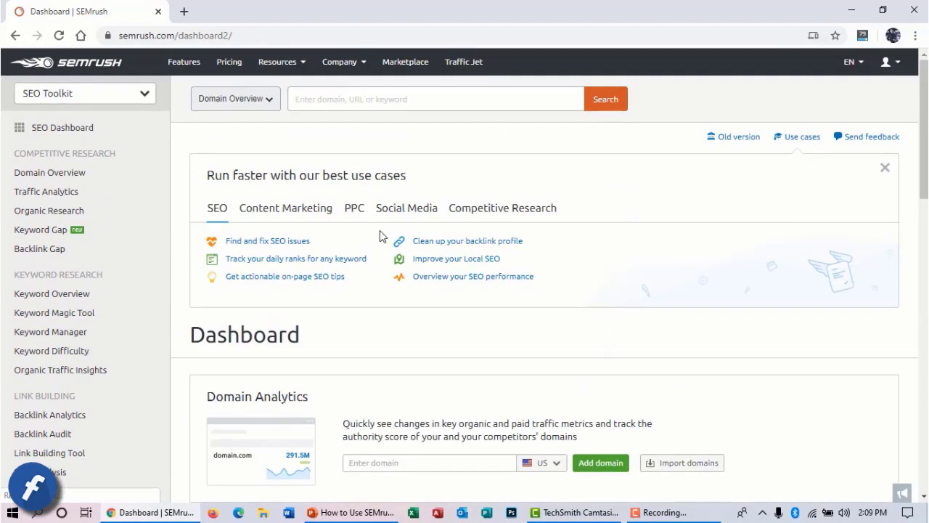
Step: Enter quora.com in the Domain Overview search box
left_click(327, 104)
left_click(272, 140)
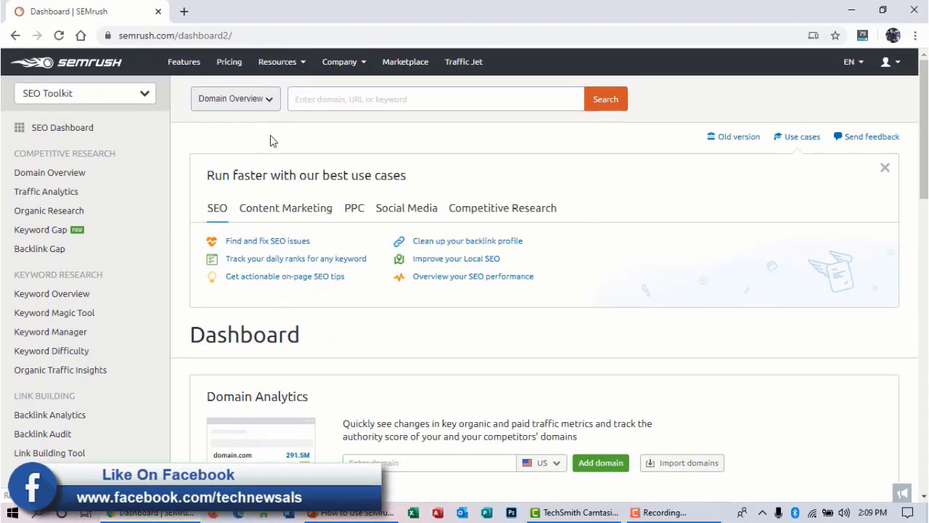
left_click(343, 106)
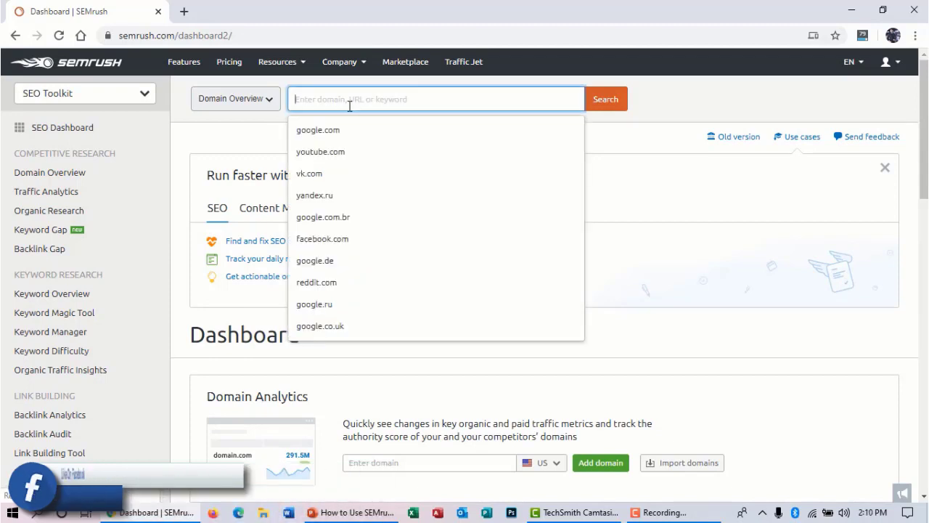
left_click(244, 152)
left_click(315, 98)
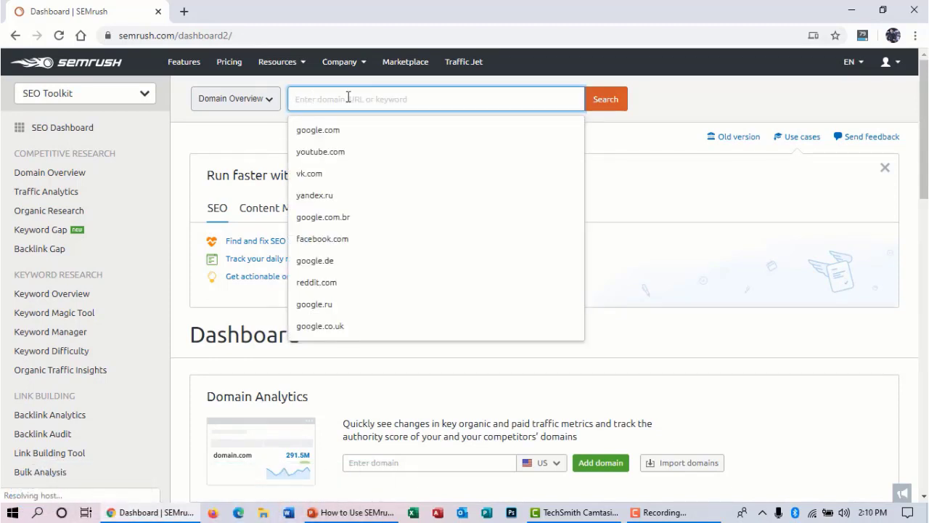
type("quora.com")
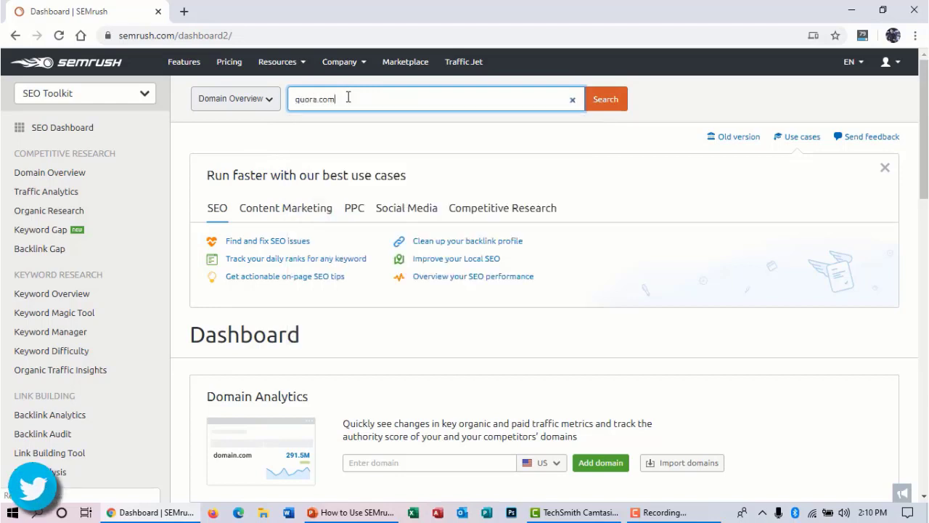
Step: Search quora.com and review its overview: Authority Score 80, 67M traffic, 47M backlinks
left_click(605, 99)
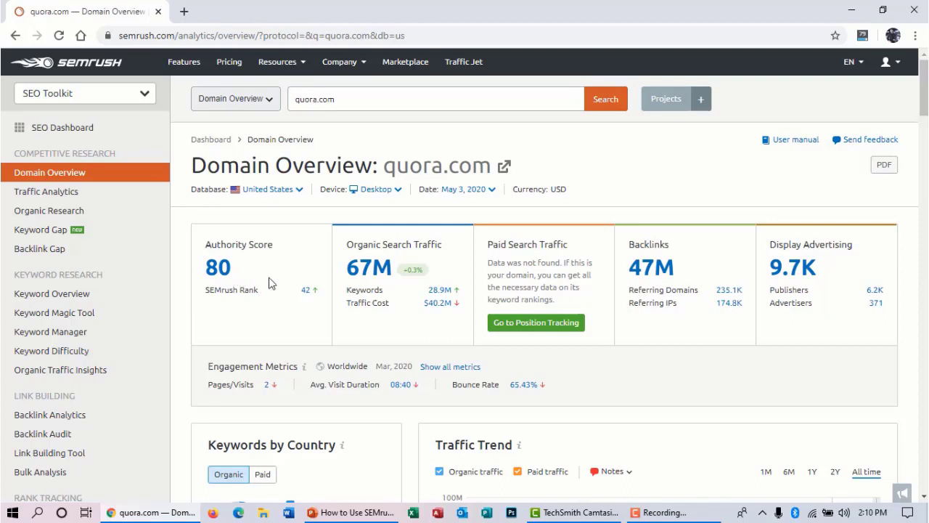
mouse_move(418, 269)
scroll(391, 307, "down", 5)
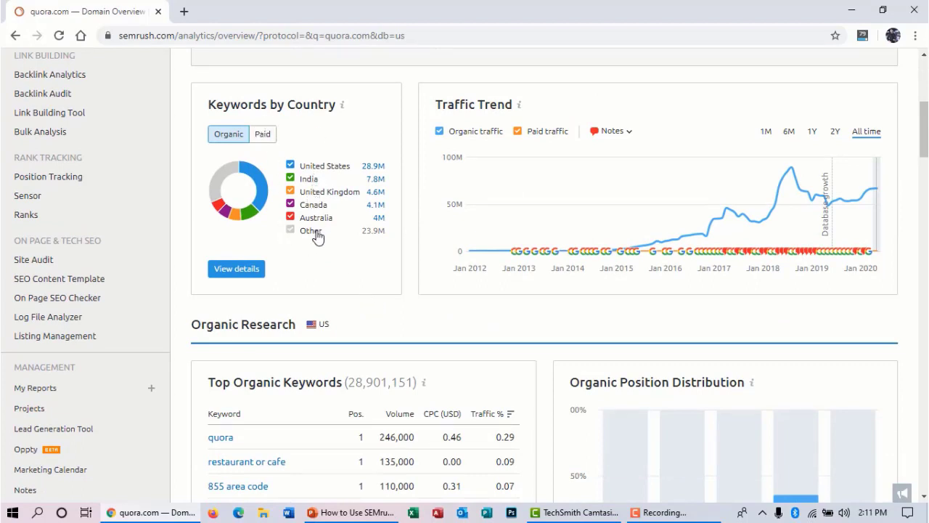
scroll(338, 288, "down", 2)
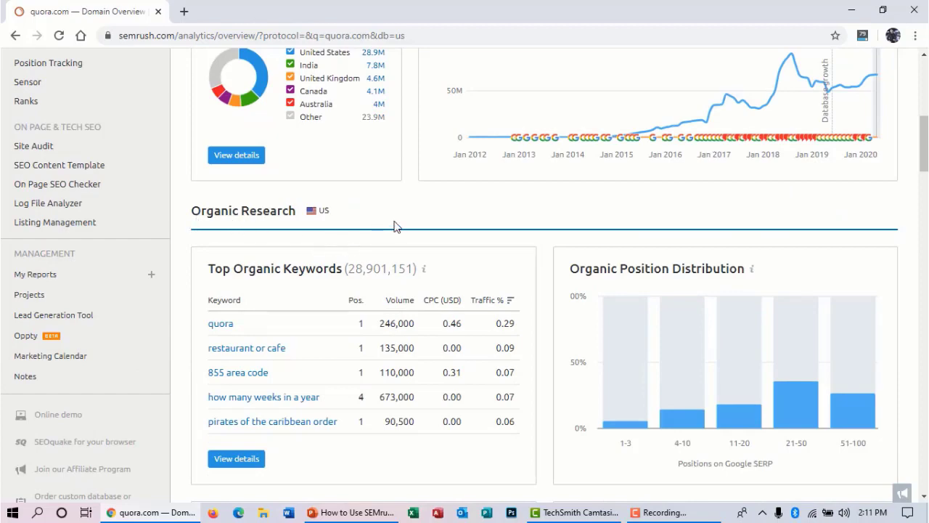
scroll(392, 224, "down", 2)
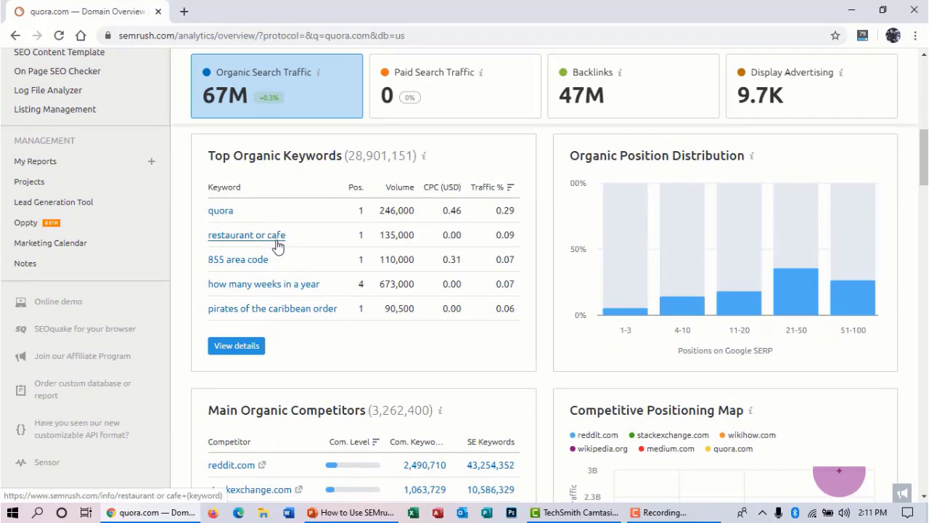
scroll(348, 243, "down", 5)
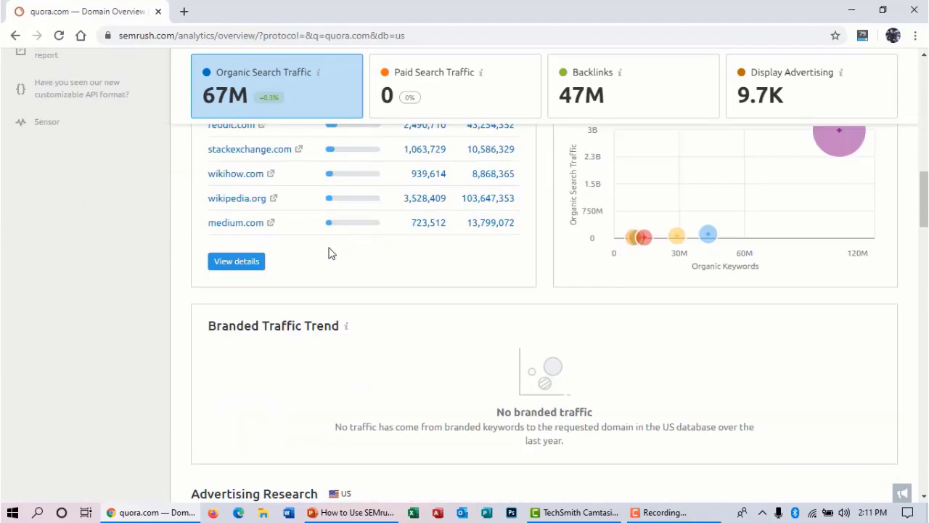
scroll(327, 255, "down", 5)
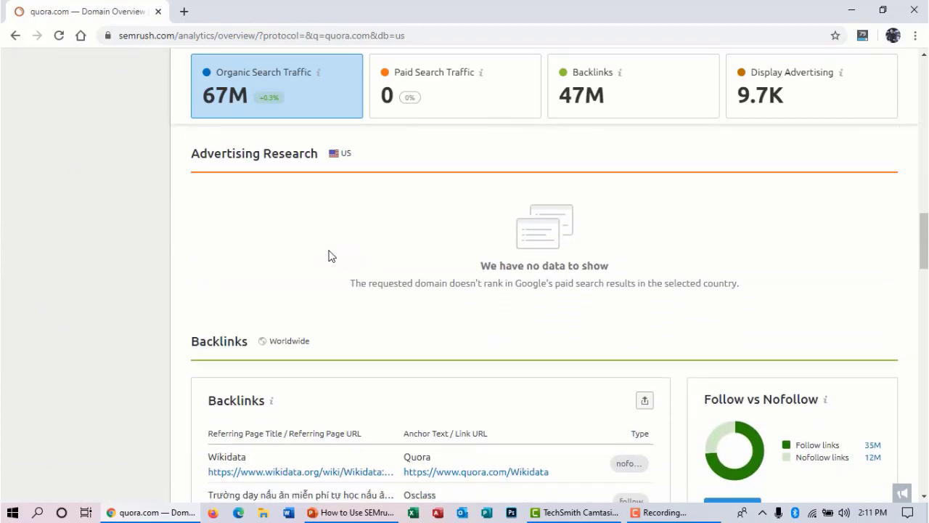
scroll(187, 194, "down", 2)
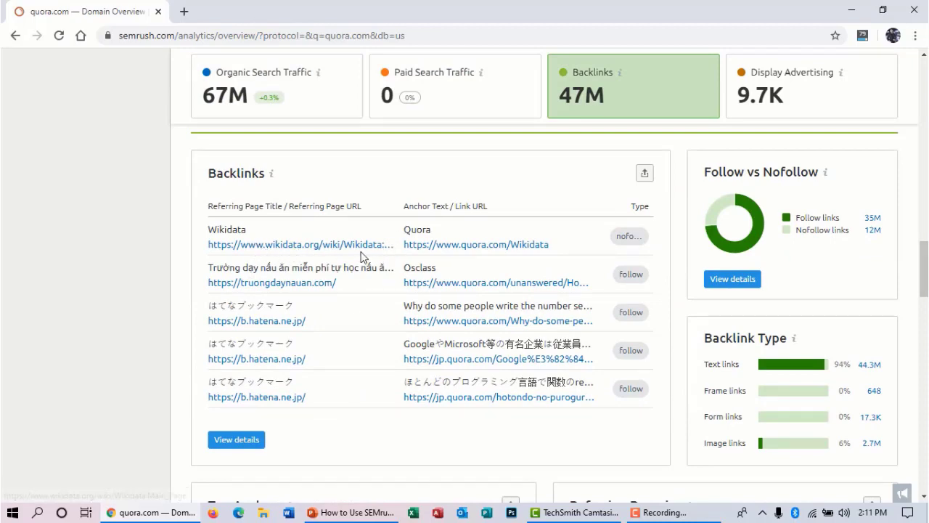
scroll(366, 263, "up", 15)
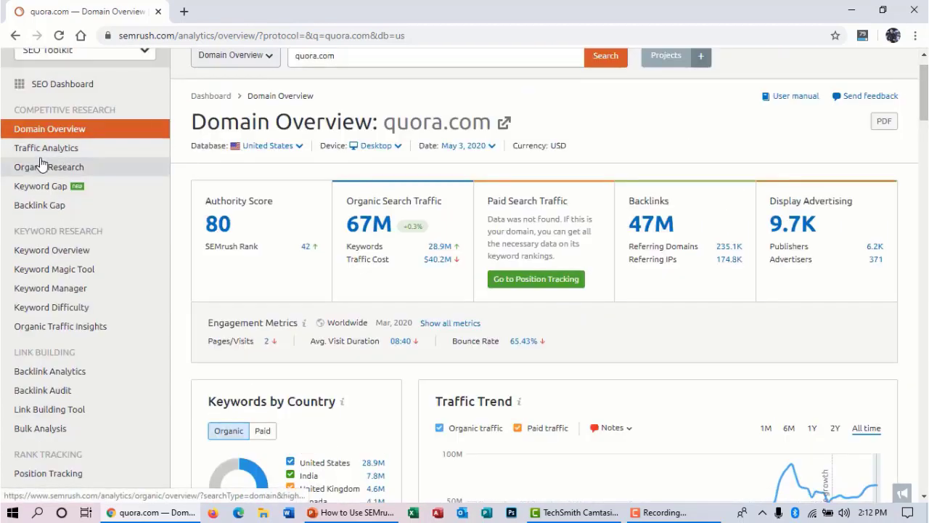
left_click(63, 153)
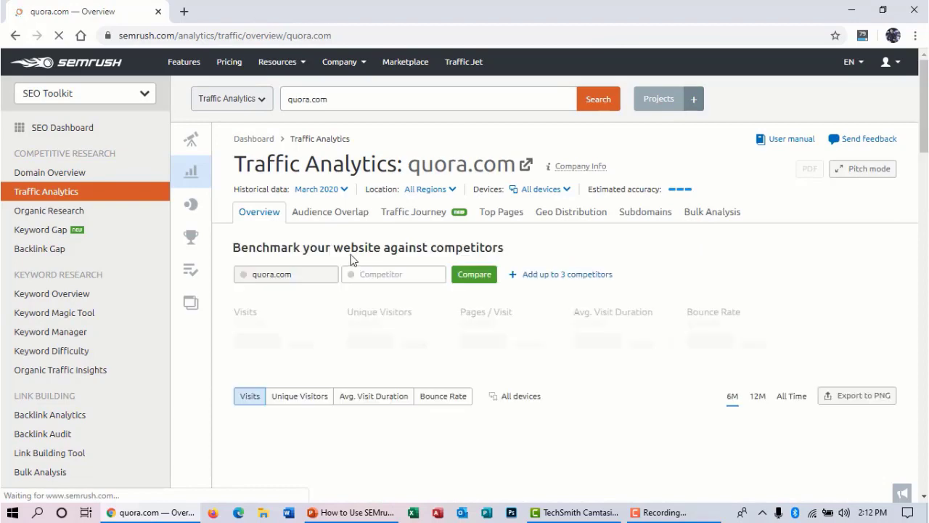
right_click(350, 256)
left_click(608, 246)
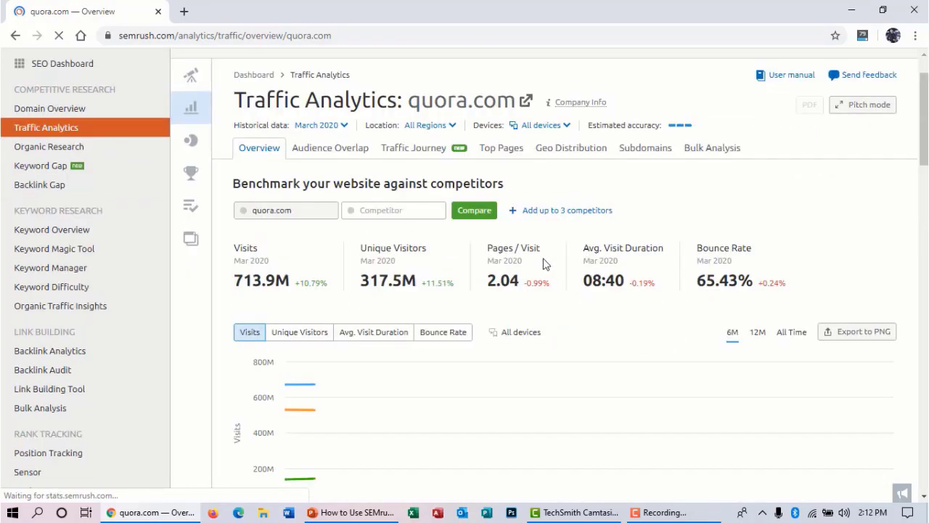
scroll(406, 262, "down", 2)
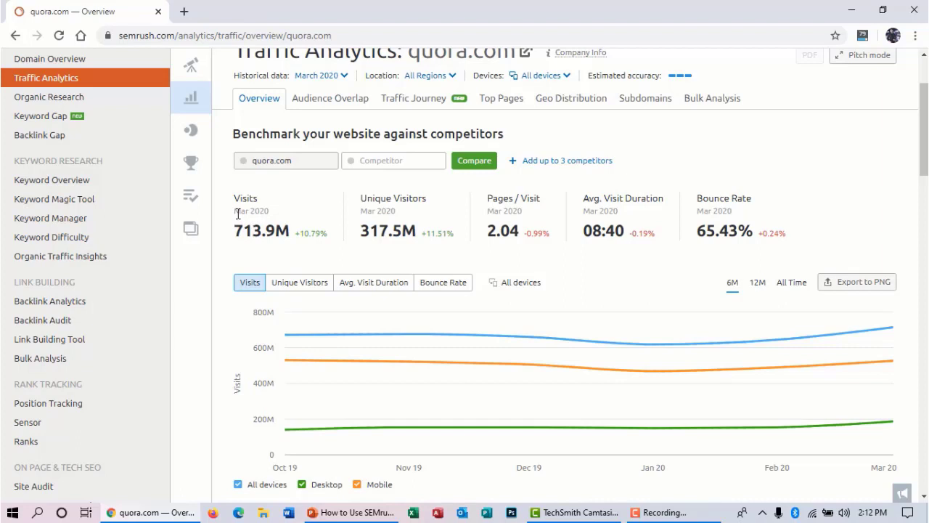
left_click_drag(234, 216, 274, 218)
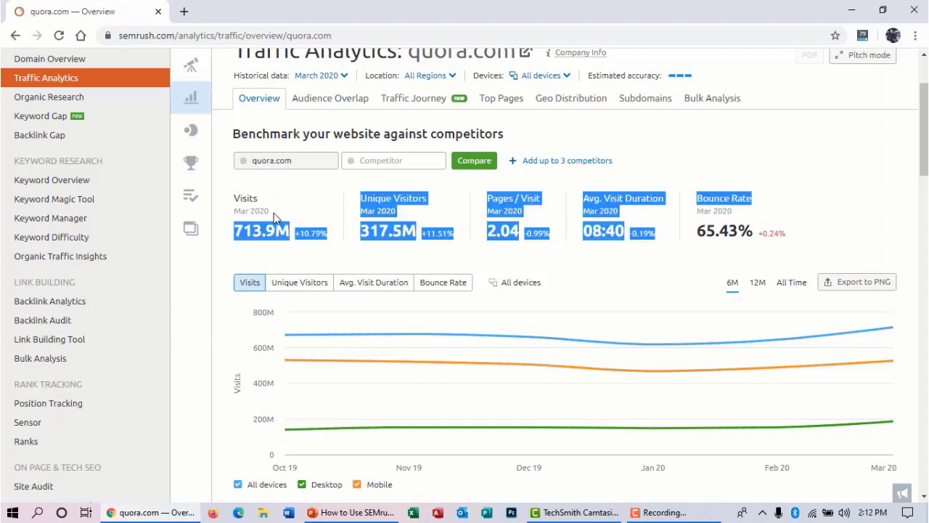
left_click(274, 209)
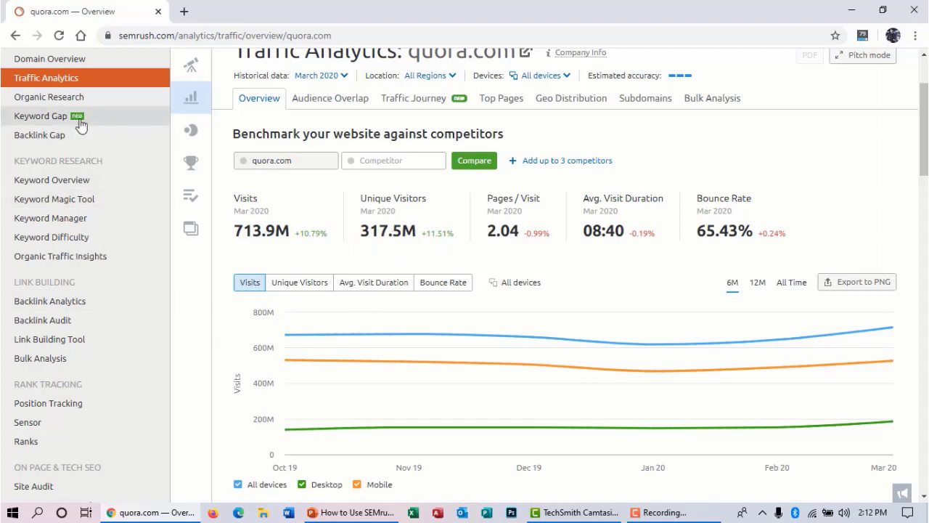
scroll(346, 224, "up", 2)
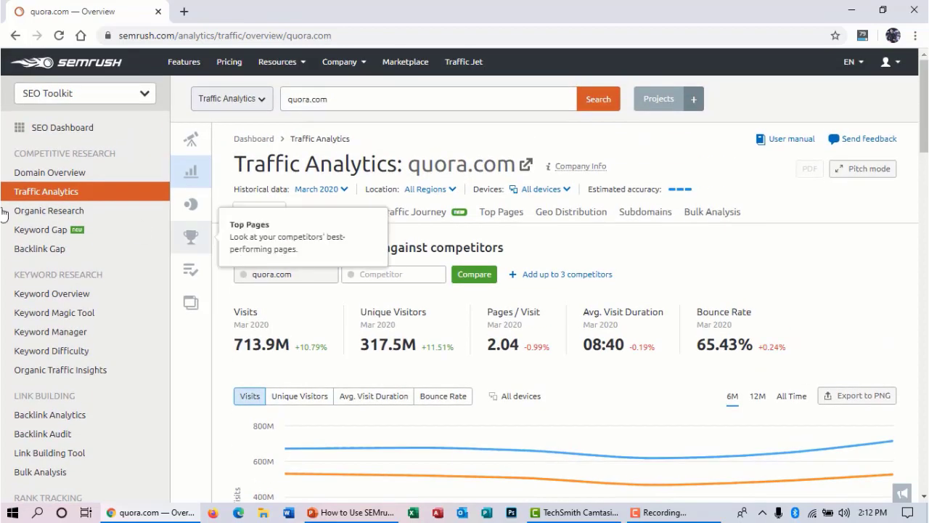
scroll(544, 236, "down", 2)
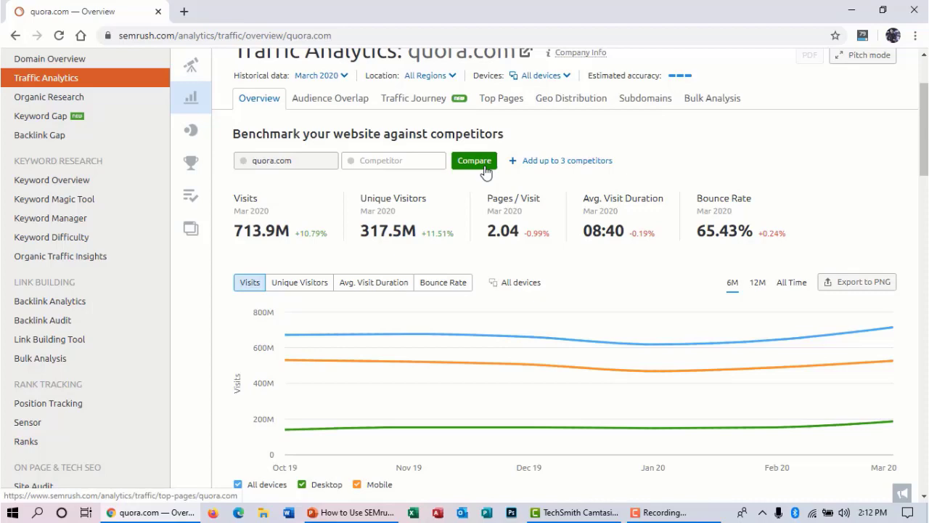
scroll(501, 178, "up", 2)
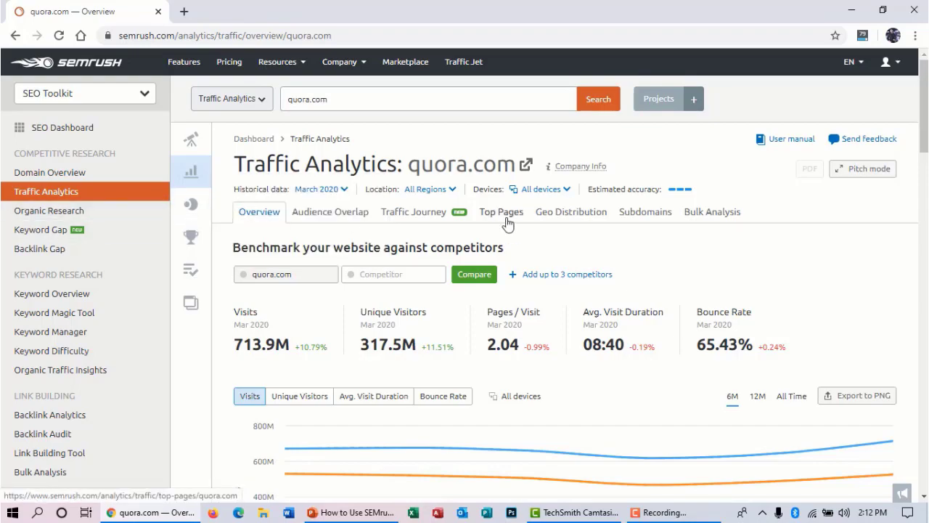
scroll(473, 210, "down", 15)
scroll(427, 211, "up", 15)
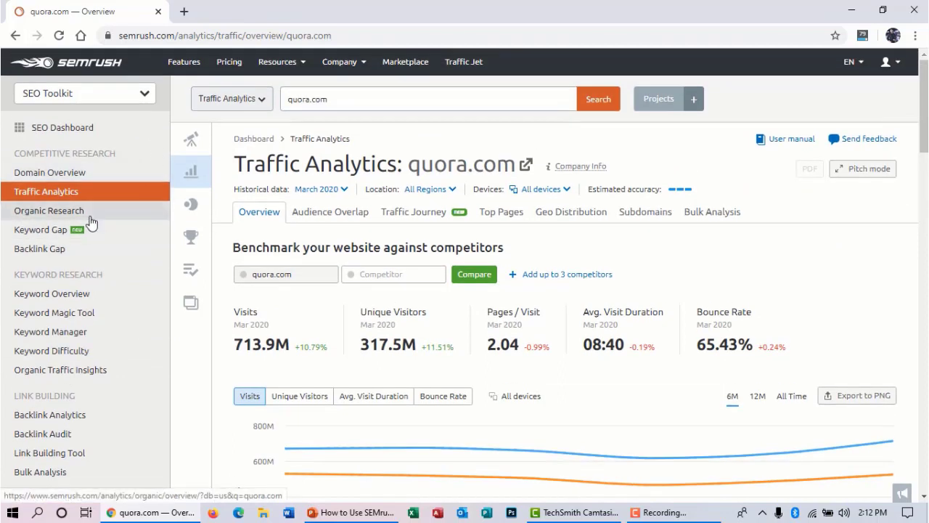
Step: Open Organic Research for quora.com and view its 28.9M keywords and top organic keywords
left_click(81, 216)
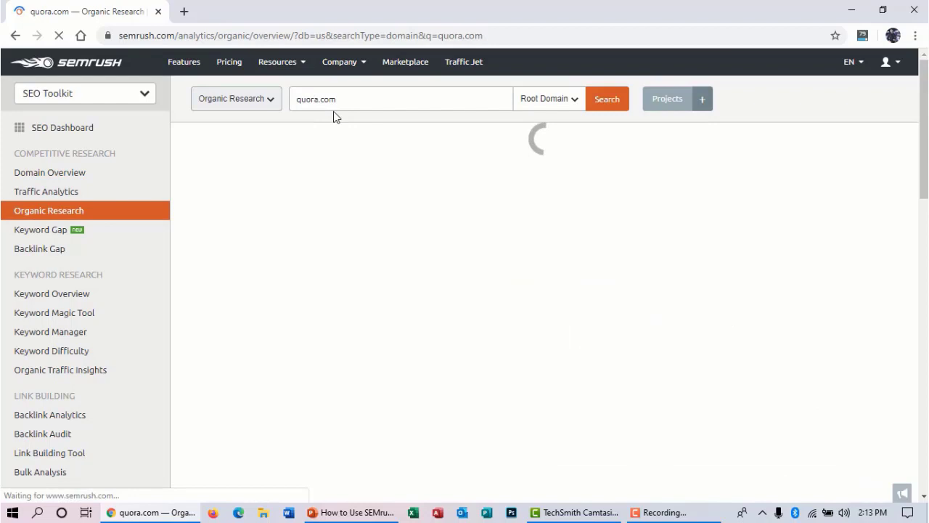
left_click(344, 97)
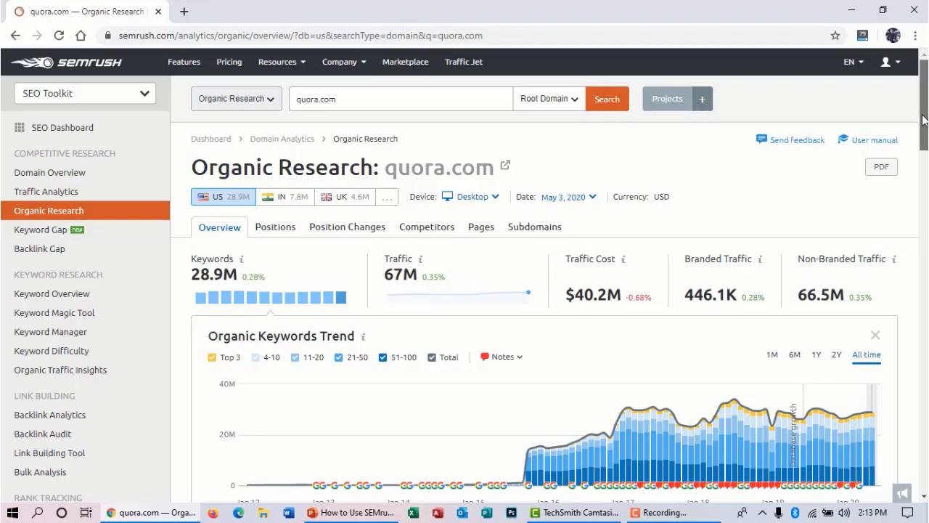
scroll(924, 116, "down", 1)
scroll(574, 228, "down", 3)
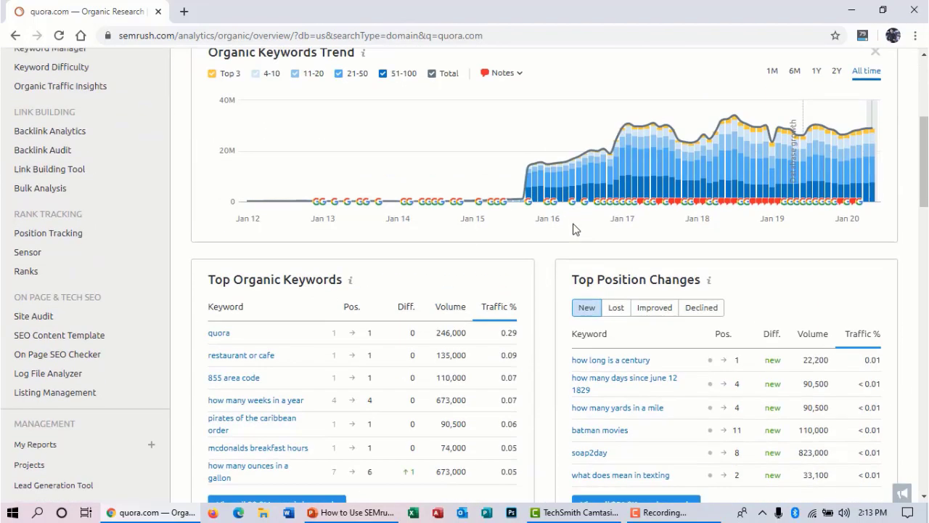
scroll(375, 225, "down", 5)
scroll(349, 222, "up", 3)
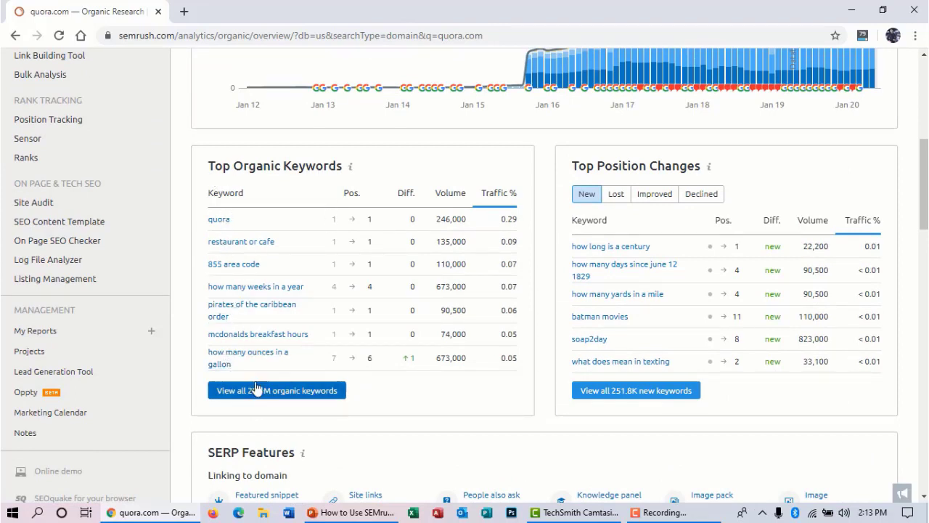
Step: Open the Positions report listing all 28,901,151 of quora.com's organic keyword positions
left_click(281, 393)
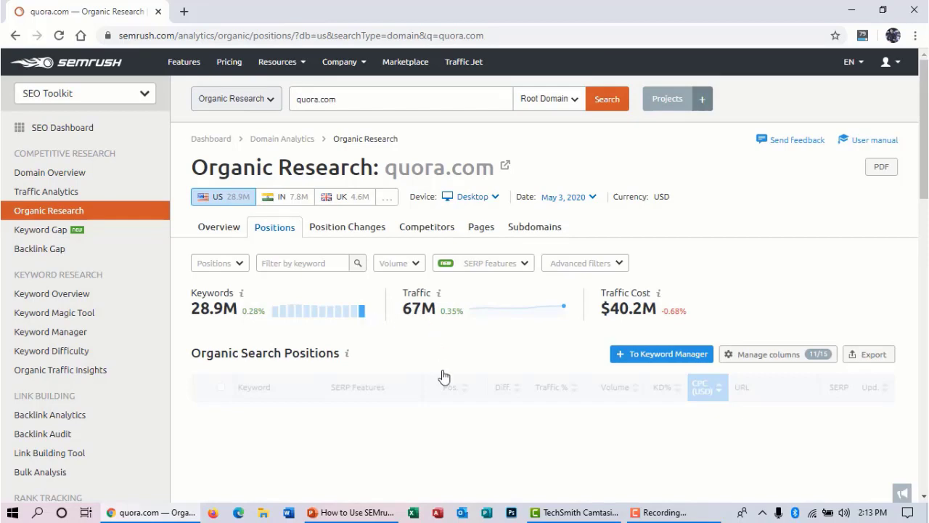
scroll(444, 376, "down", 10)
scroll(326, 210, "up", 3)
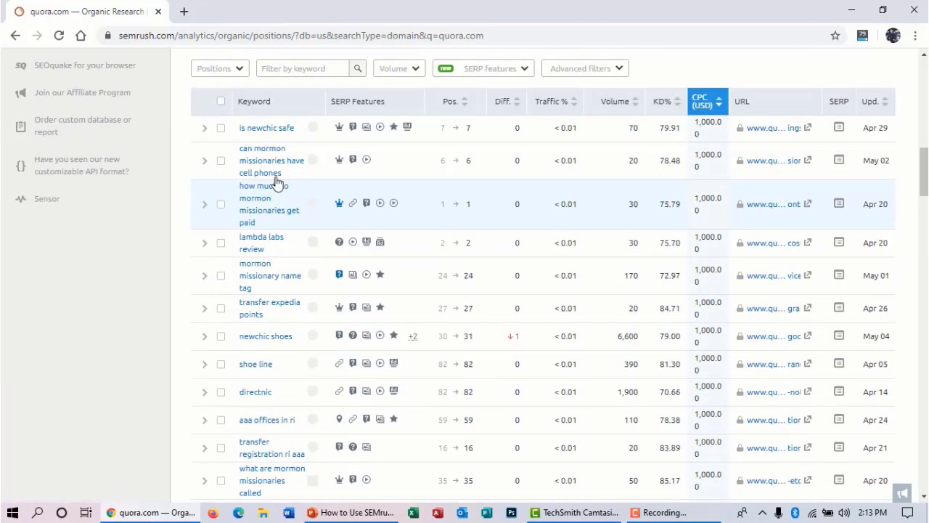
scroll(410, 275, "up", 3)
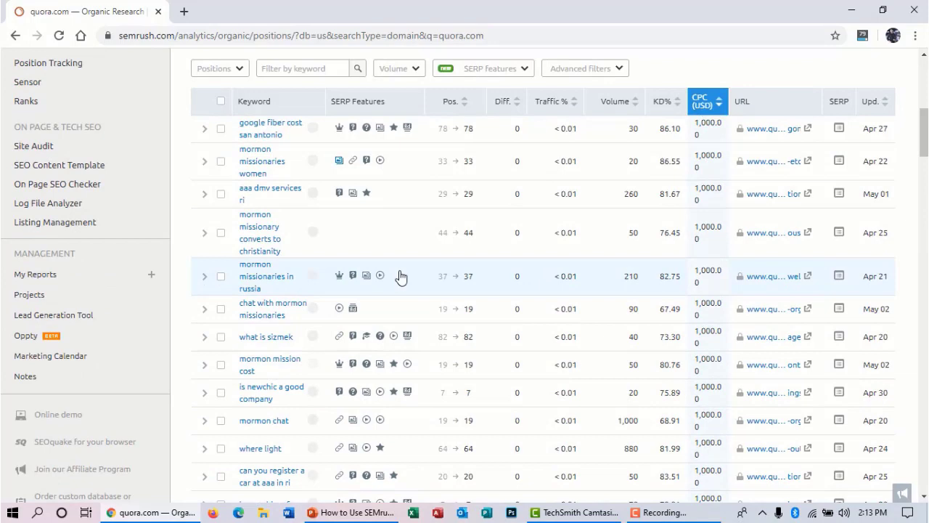
scroll(400, 274, "up", 3)
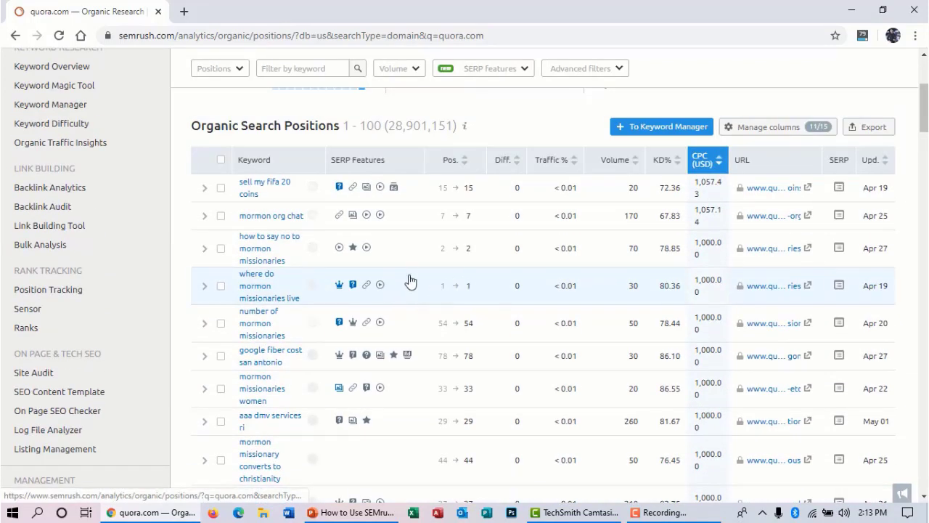
scroll(365, 254, "up", 3)
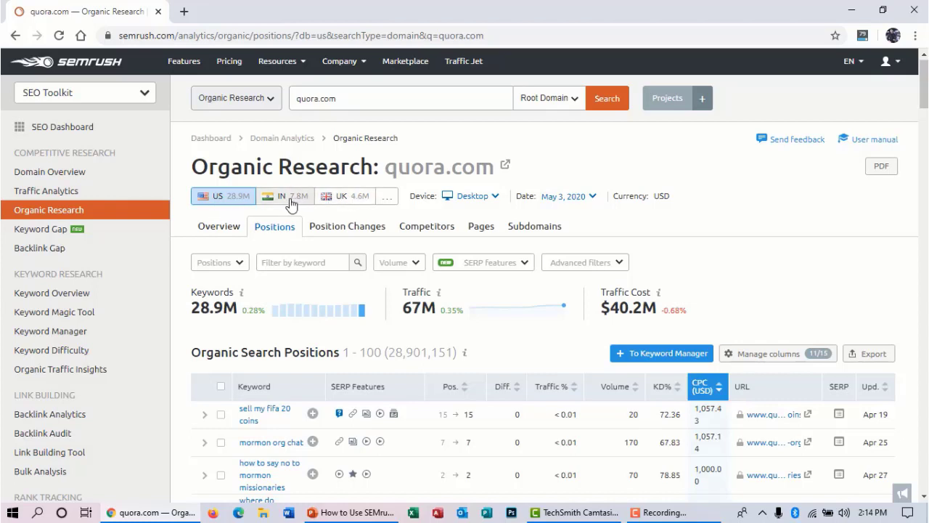
left_click(390, 203)
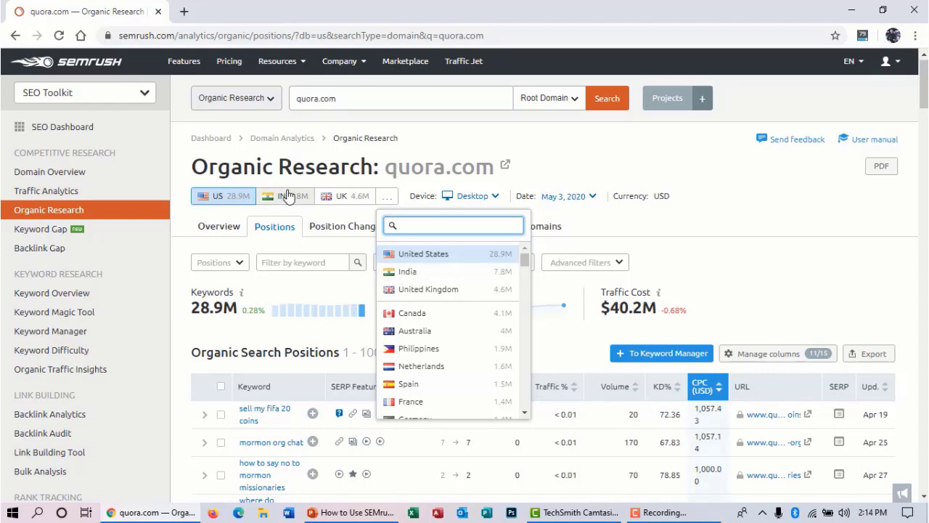
left_click(546, 172)
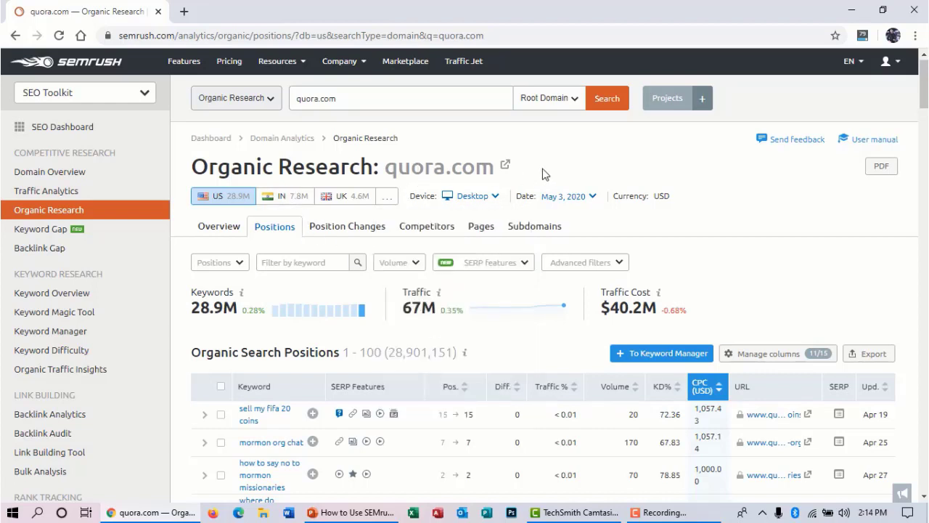
left_click(485, 196)
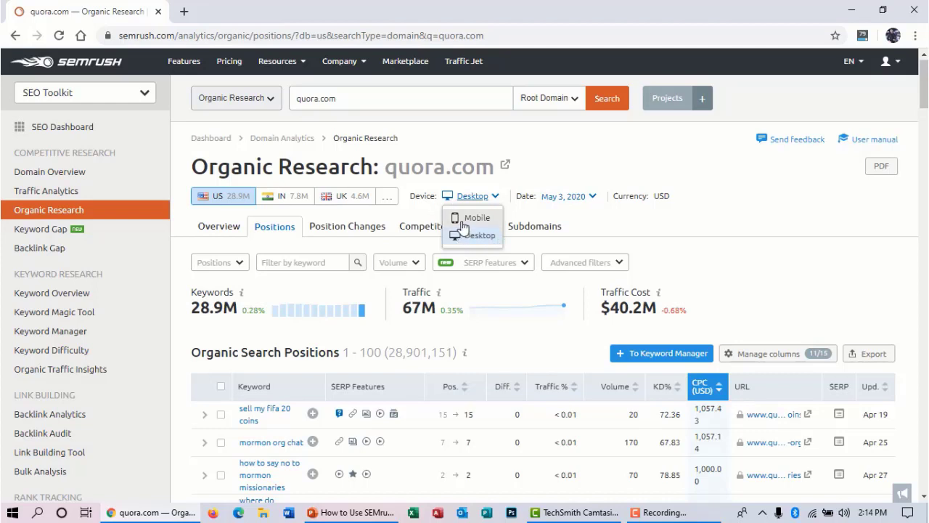
left_click(813, 213)
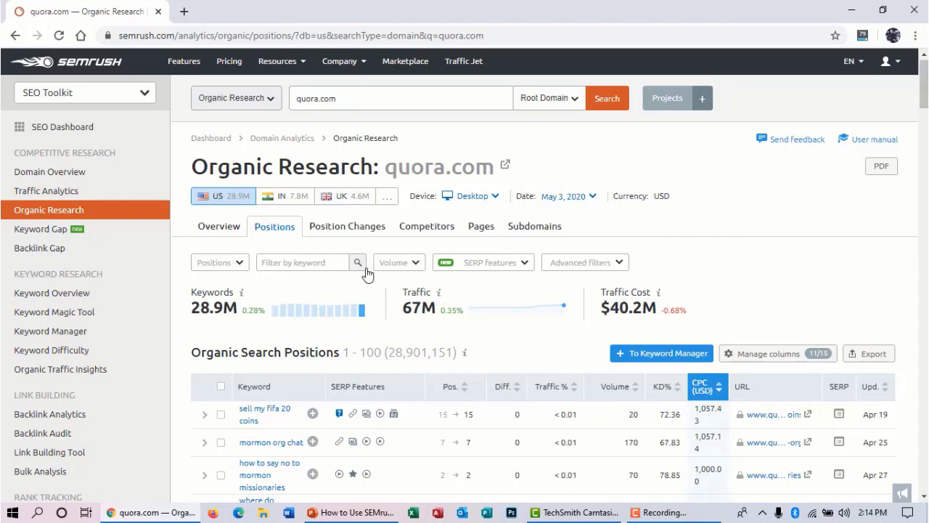
Step: Filter the keywords to a custom search volume of 1,000 or more, leaving 724,306
left_click(418, 264)
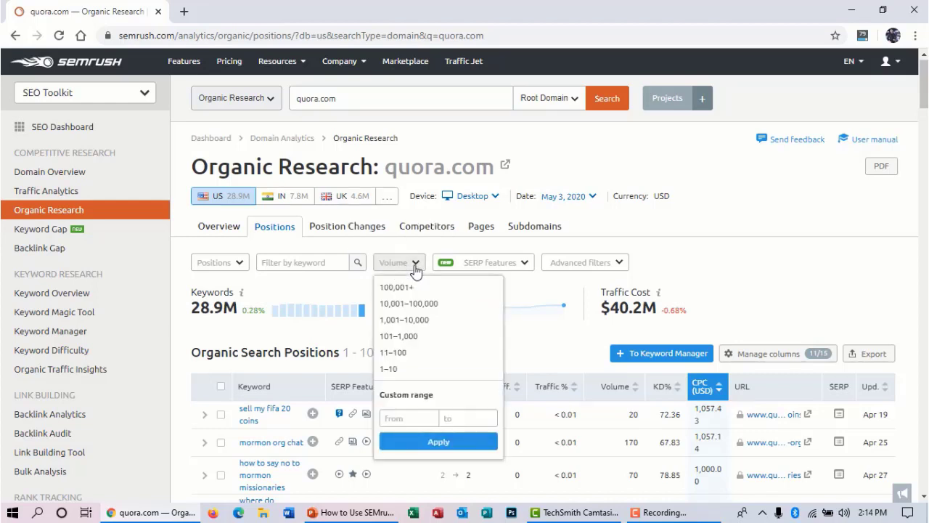
left_click(396, 415)
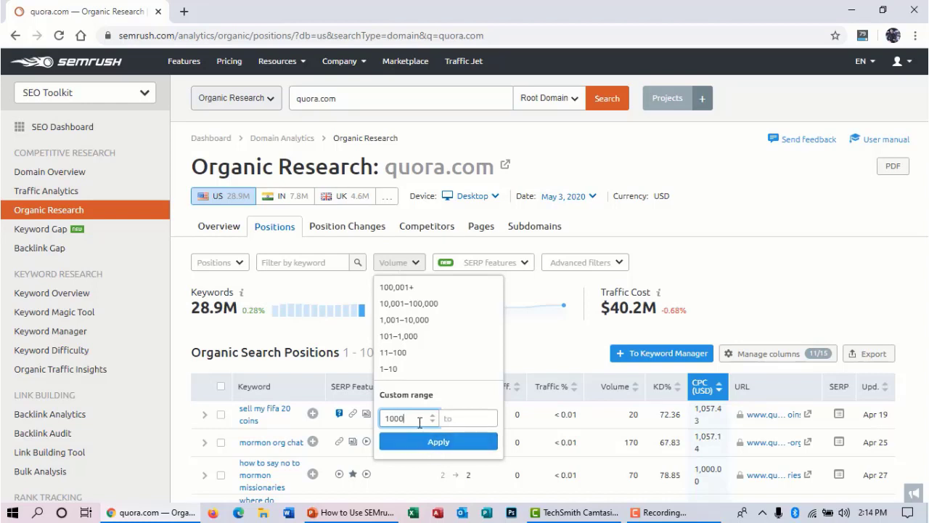
left_click(435, 449)
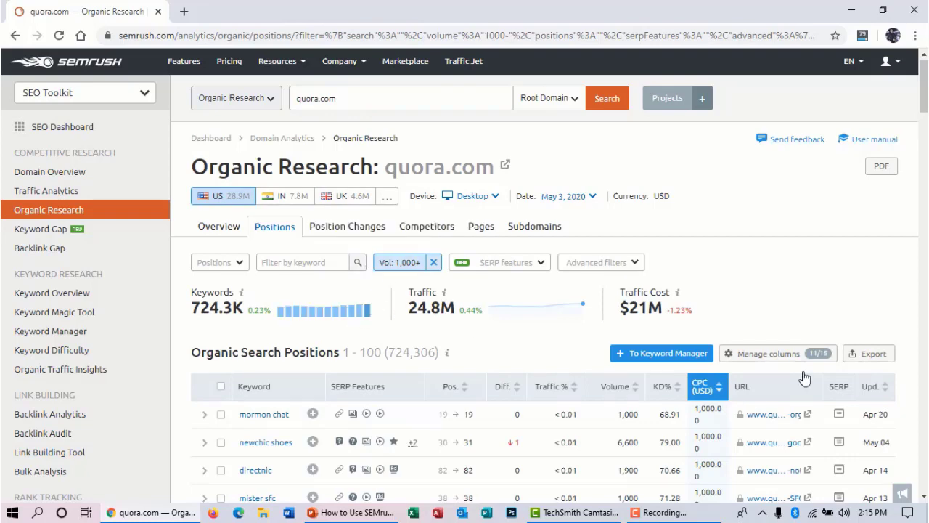
scroll(298, 324, "down", 2)
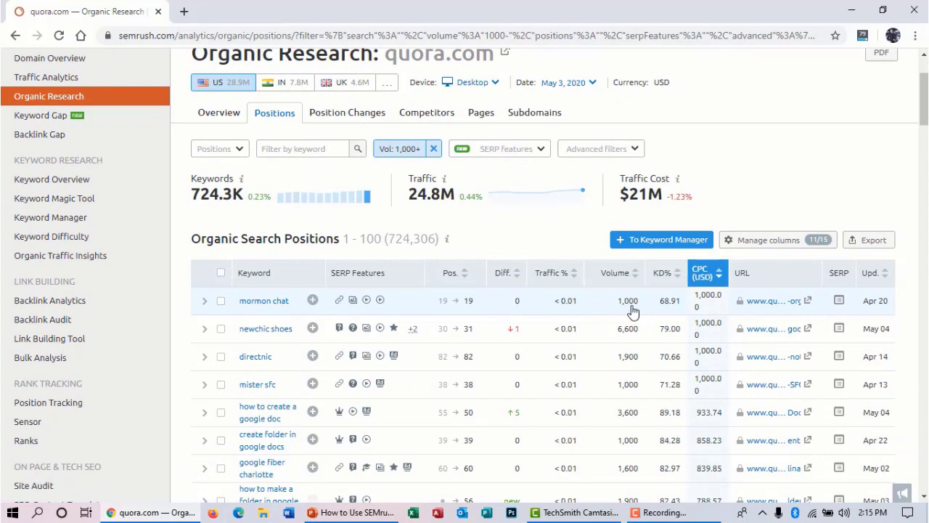
scroll(617, 312, "up", 2)
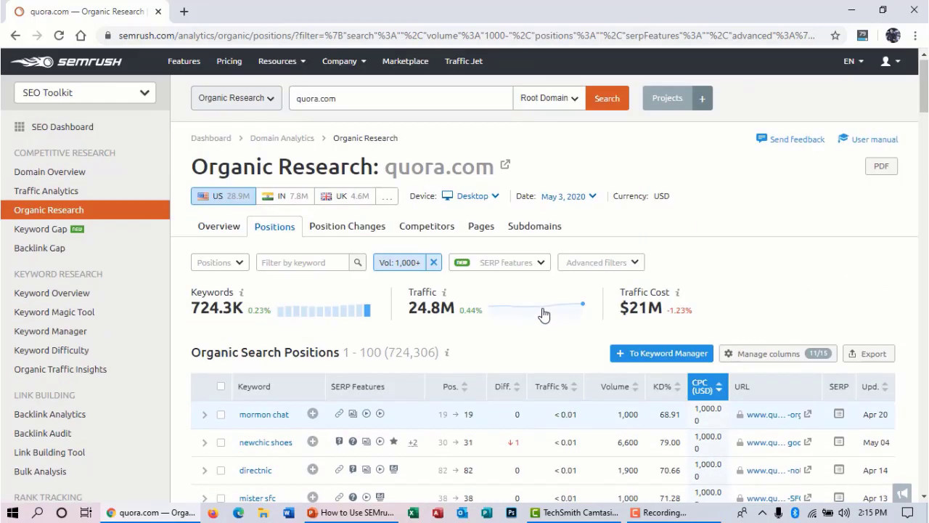
Step: Add an advanced filter for KD less than 75, leaving 102,098 keywords
left_click(624, 265)
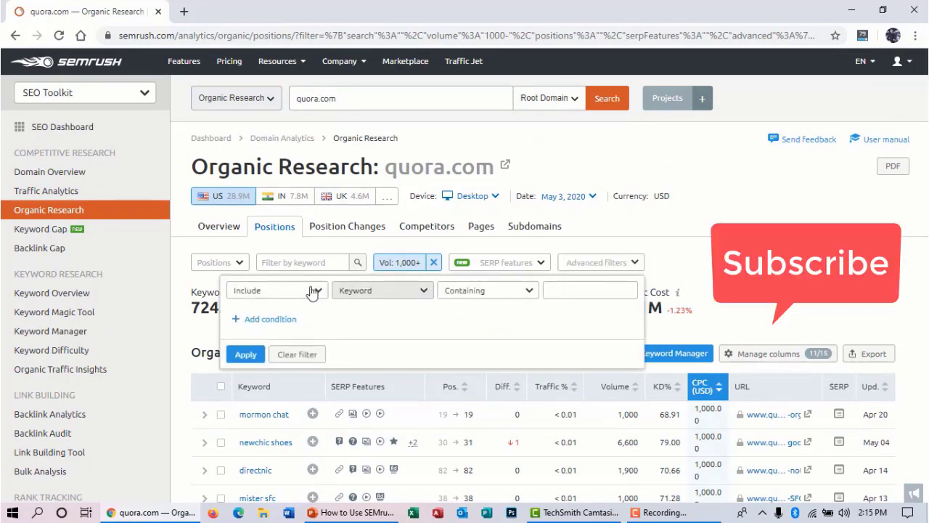
left_click(413, 296)
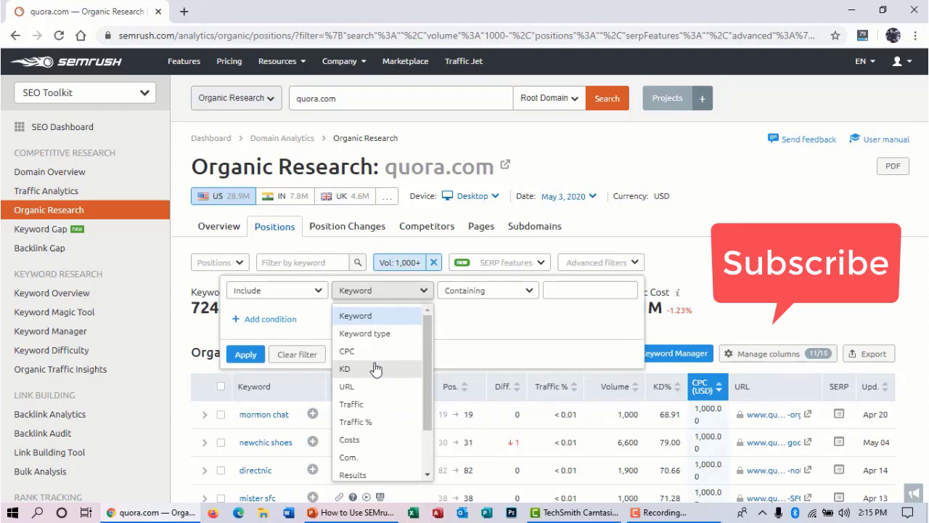
left_click(374, 369)
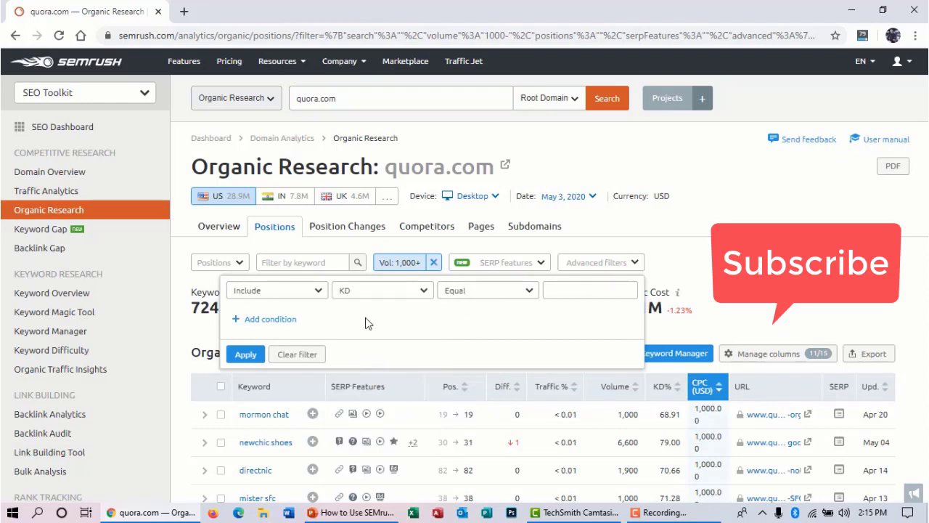
left_click(473, 296)
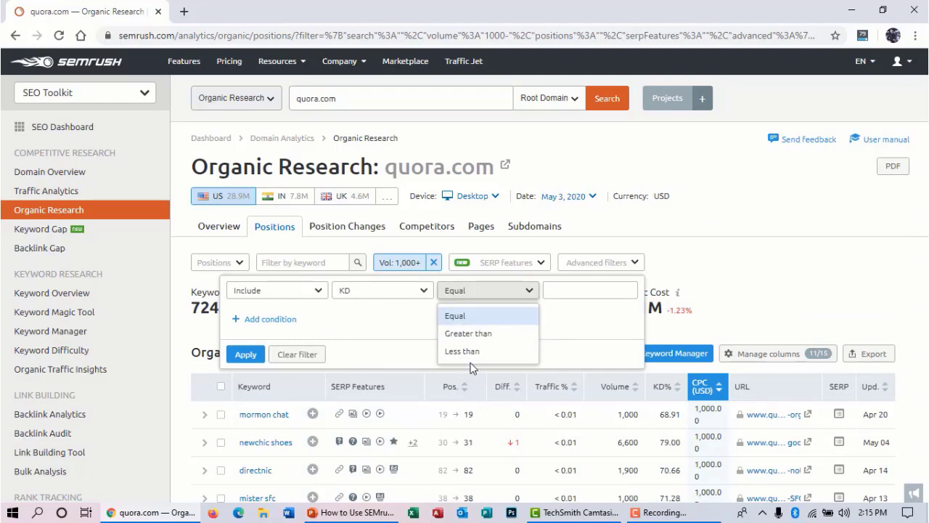
left_click(489, 349)
left_click(576, 290)
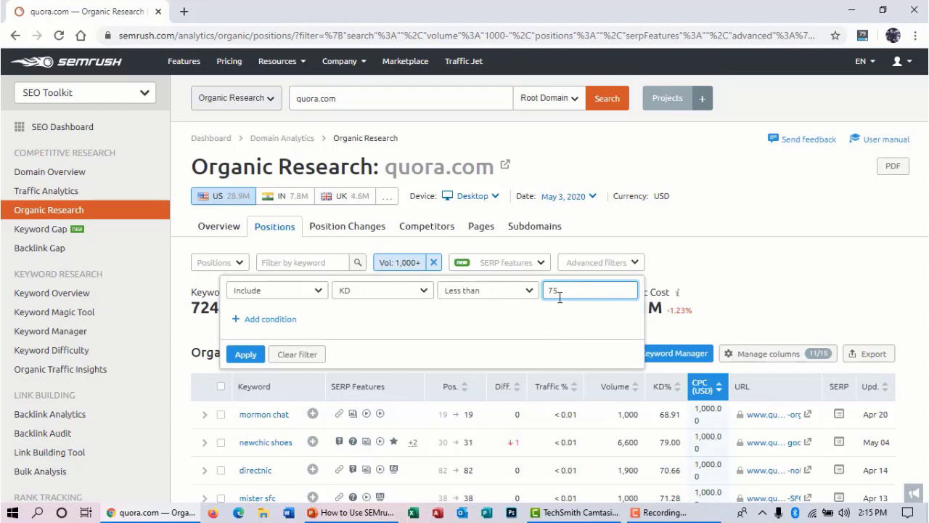
left_click(569, 288)
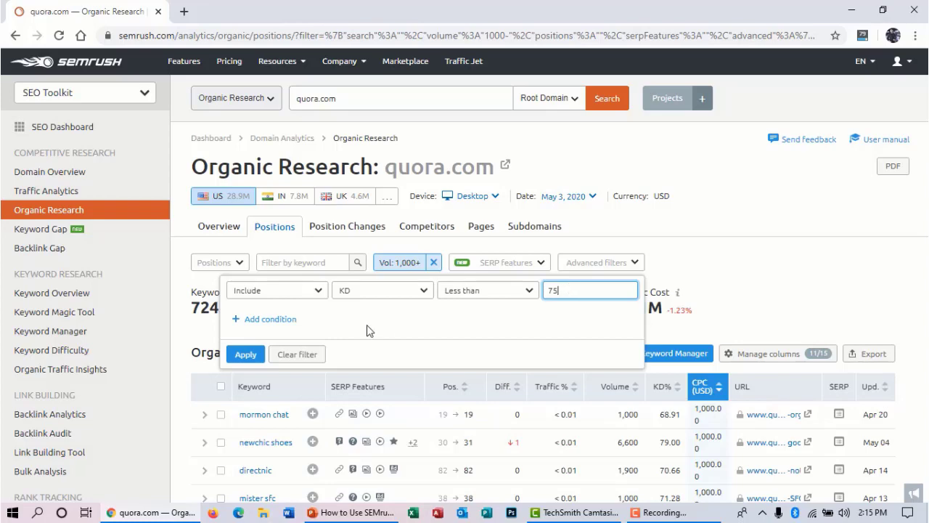
left_click(247, 354)
scroll(231, 247, "down", 2)
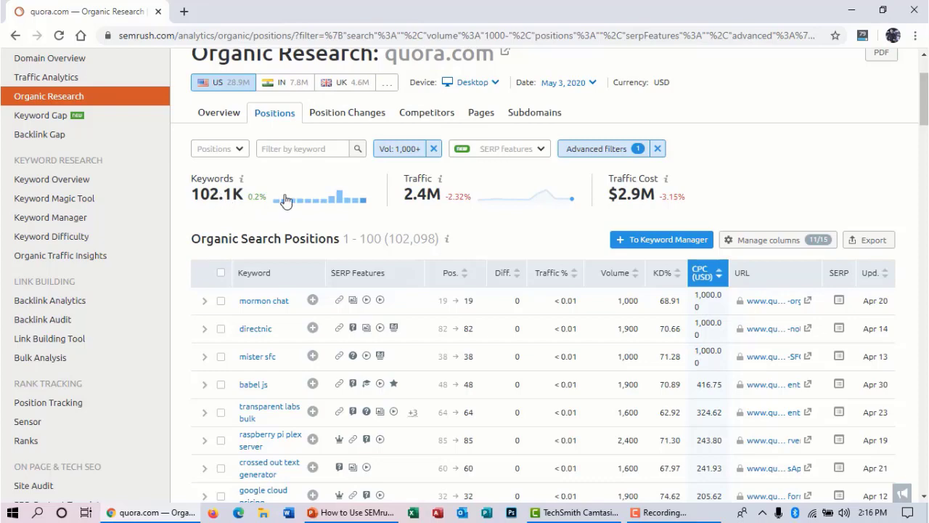
scroll(613, 127, "down", 1)
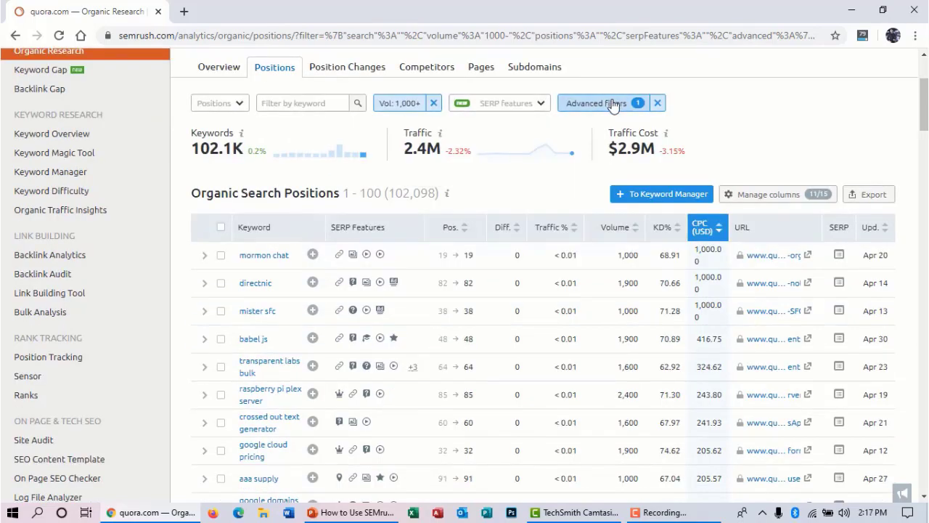
Step: Add an advanced filter condition for CPC greater than 0.05
left_click(614, 102)
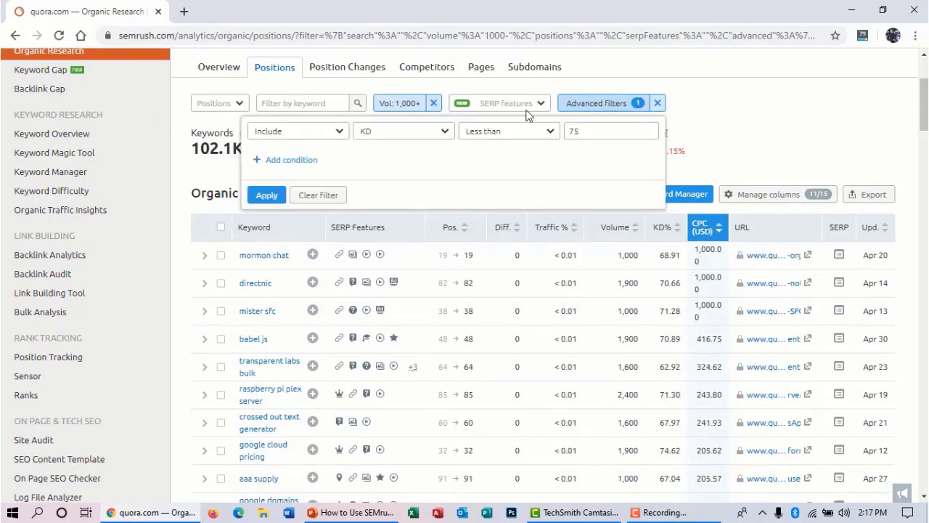
left_click(305, 159)
left_click(420, 160)
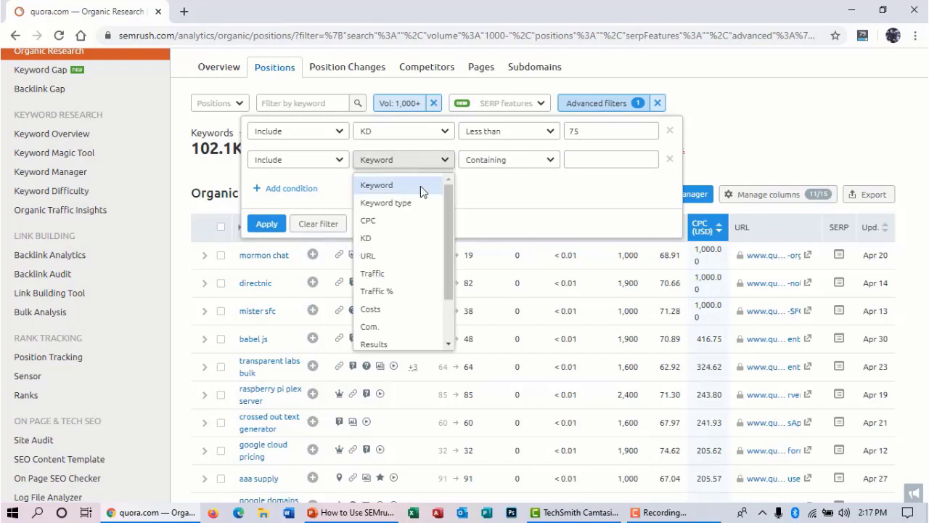
left_click(396, 220)
left_click(498, 163)
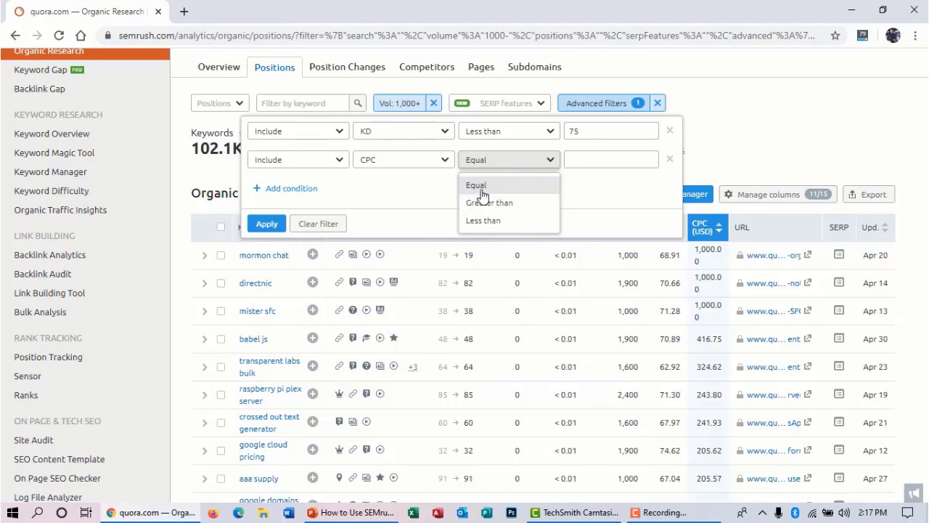
left_click(501, 204)
left_click(609, 159)
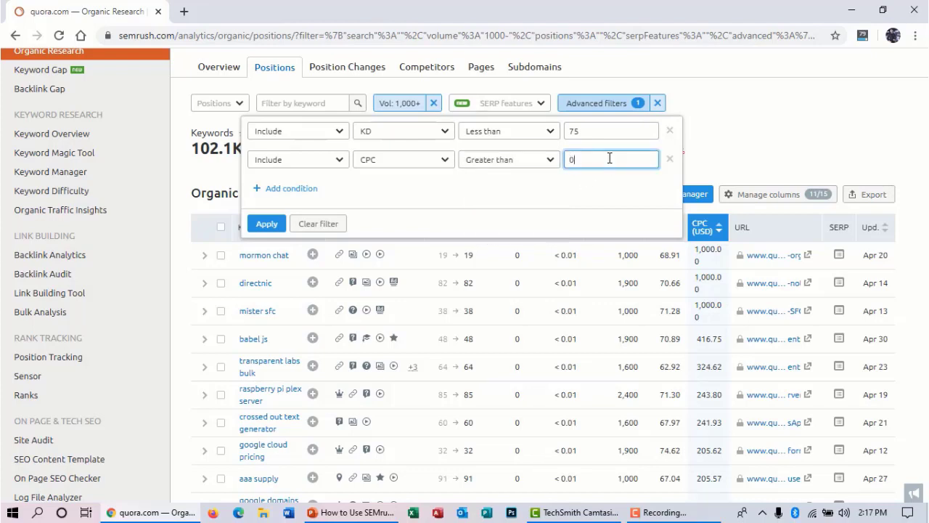
Step: Add a Words count greater than 3 condition and apply the filters, leaving 21,061 keywords
left_click(308, 188)
left_click(407, 190)
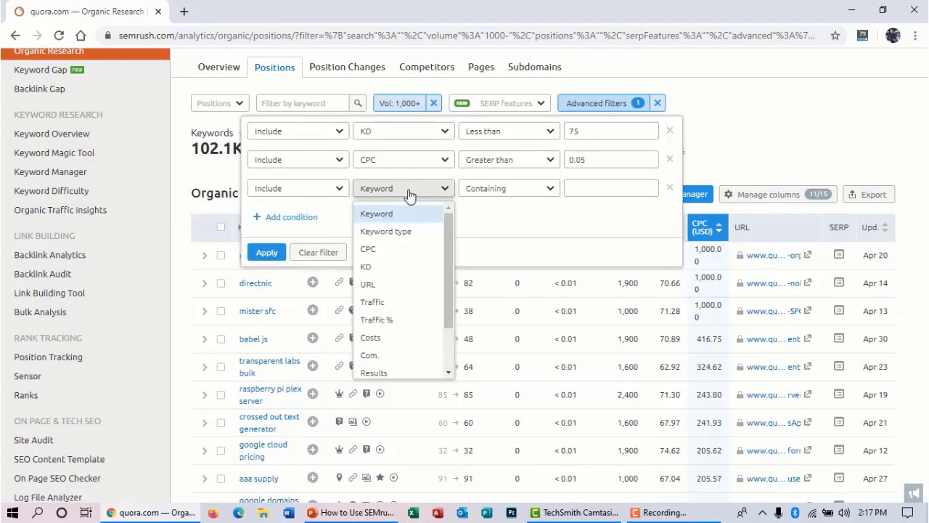
scroll(381, 312, "down", 2)
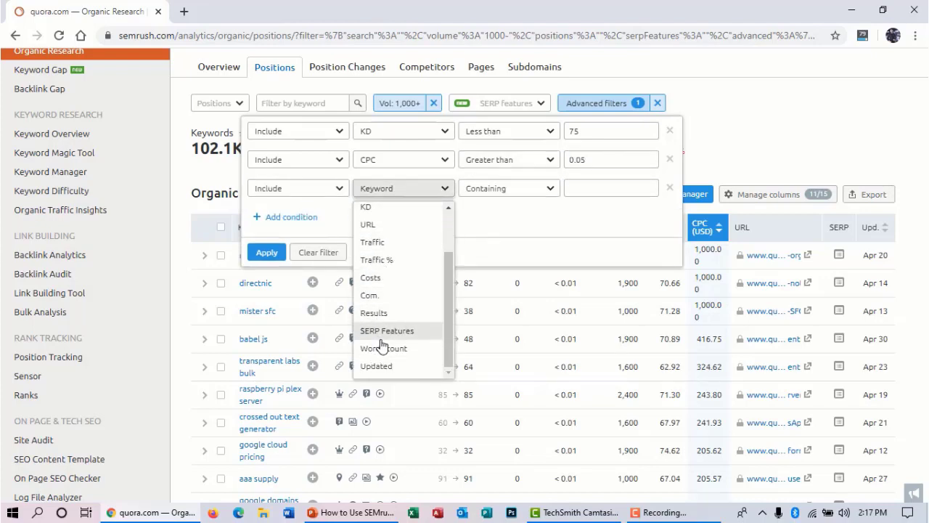
left_click(384, 348)
left_click(488, 201)
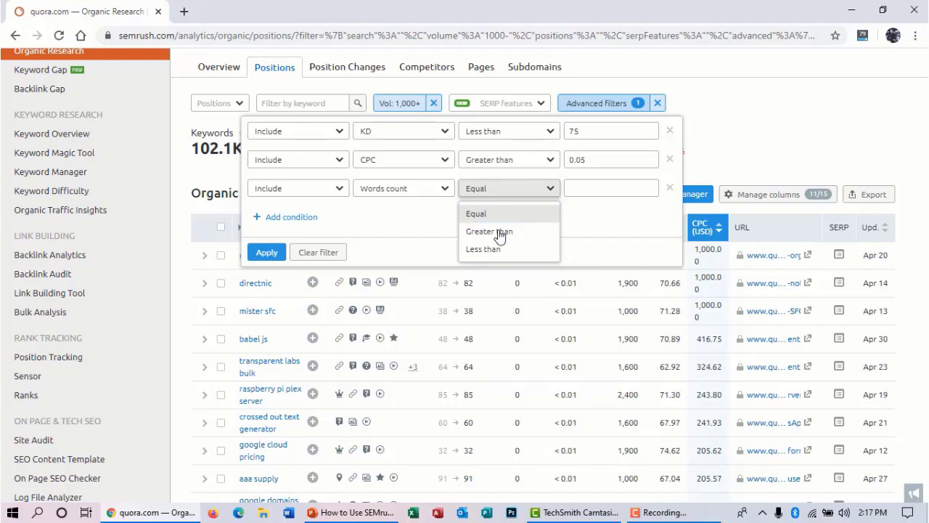
left_click(498, 234)
left_click(581, 187)
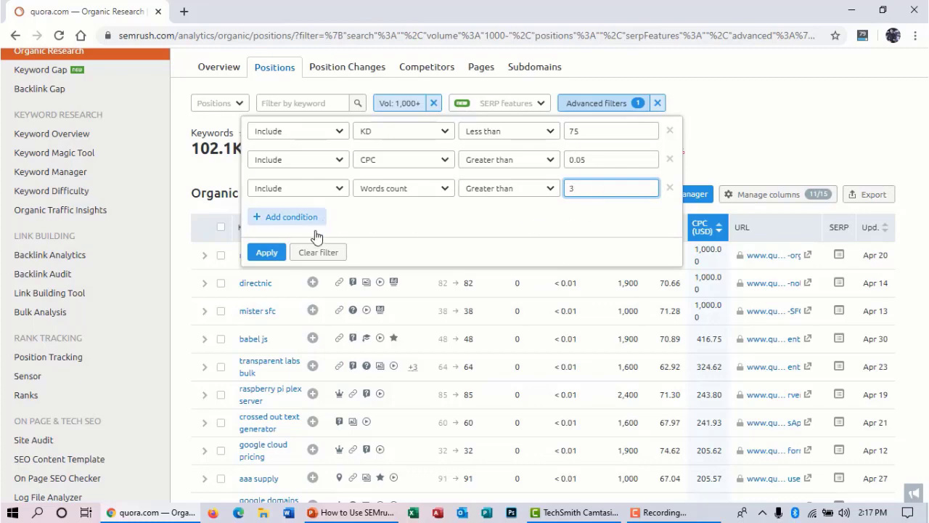
left_click(265, 252)
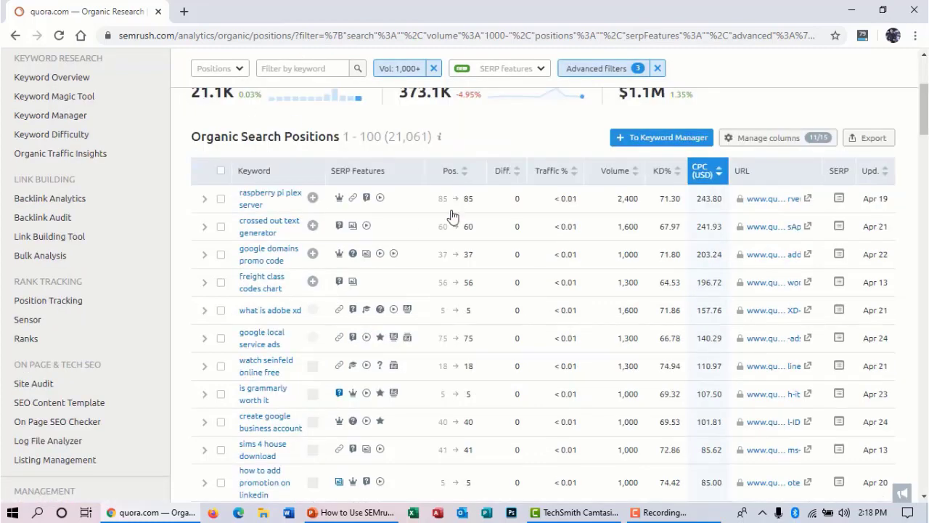
Step: Filter the keyword list by 'android', leaving 47 keywords
scroll(293, 215, "up", 2)
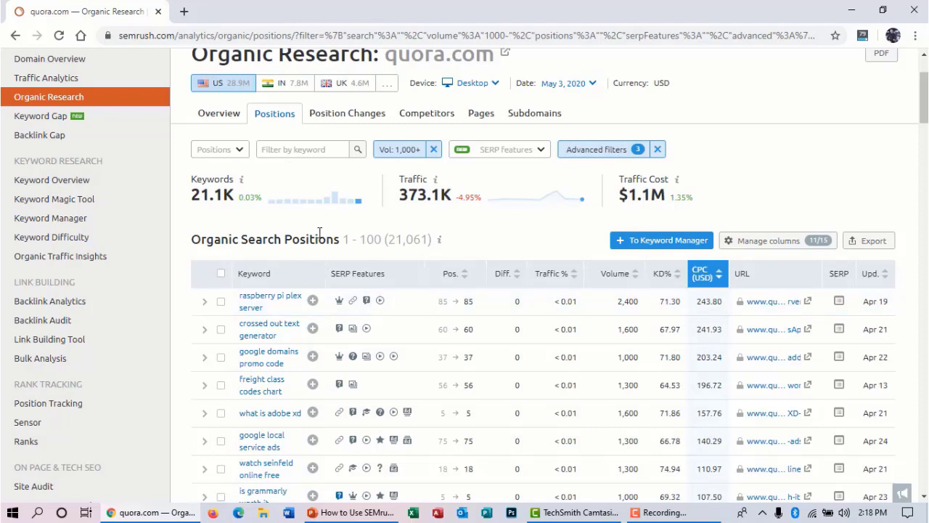
left_click(280, 154)
left_click(196, 233)
left_click(268, 150)
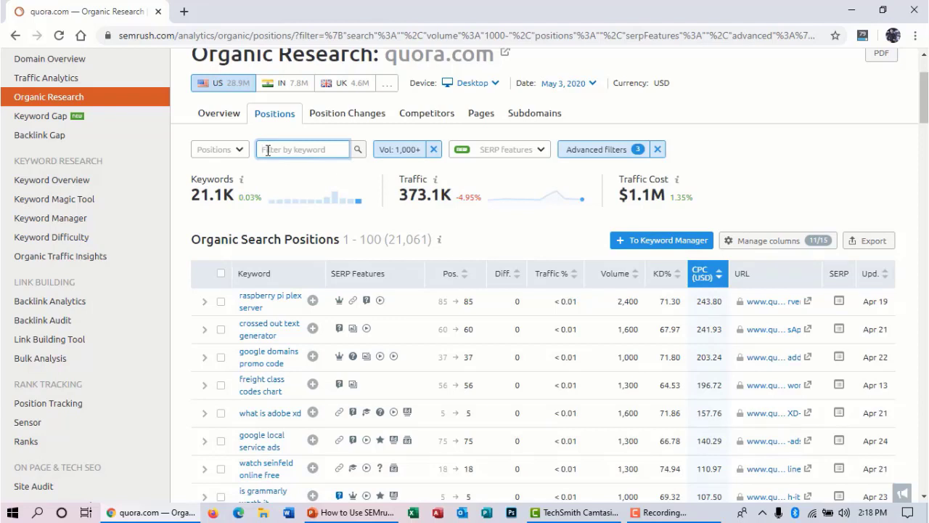
type("android")
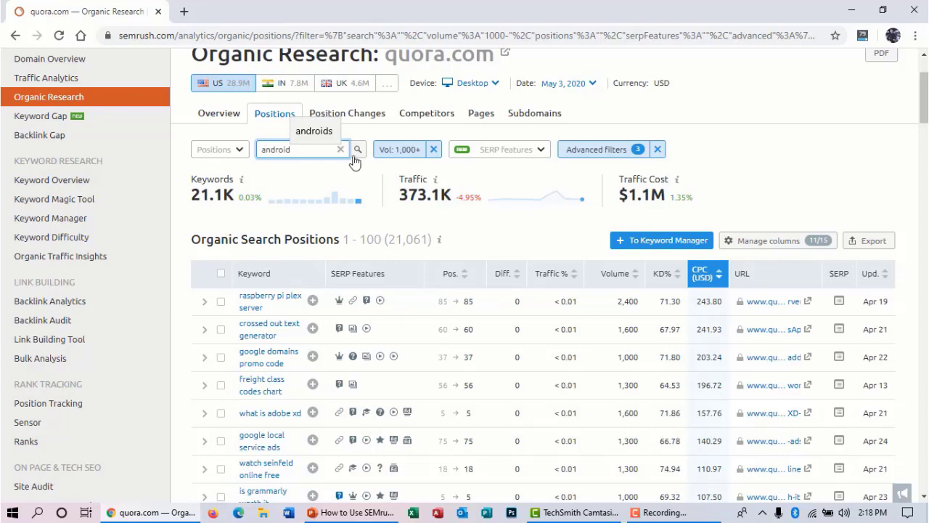
left_click(357, 150)
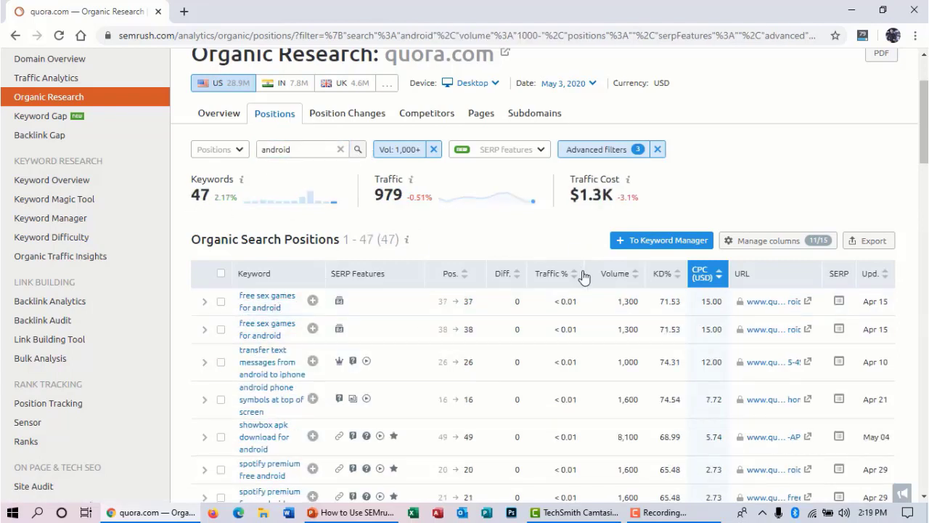
Step: Sort the 47 android keywords by volume descending and save them as an XLSX file
left_click(552, 281)
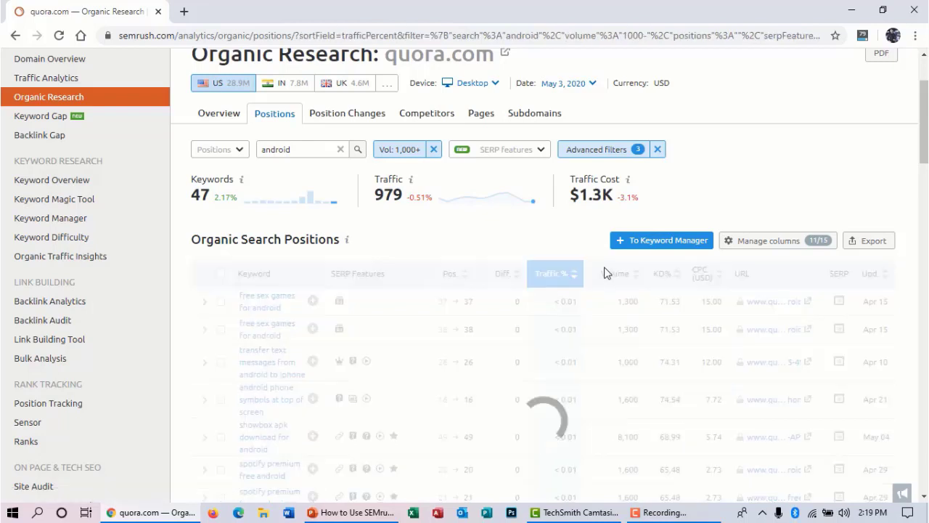
left_click(618, 276)
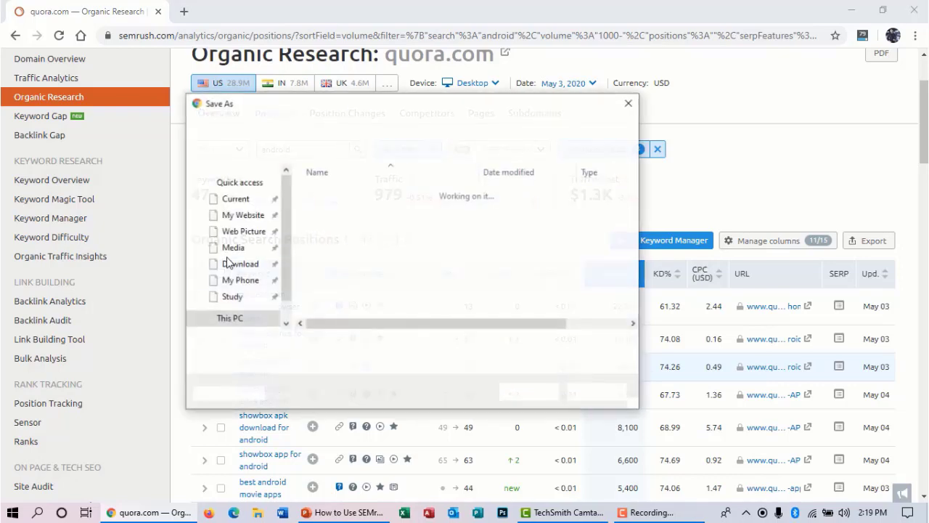
left_click(532, 391)
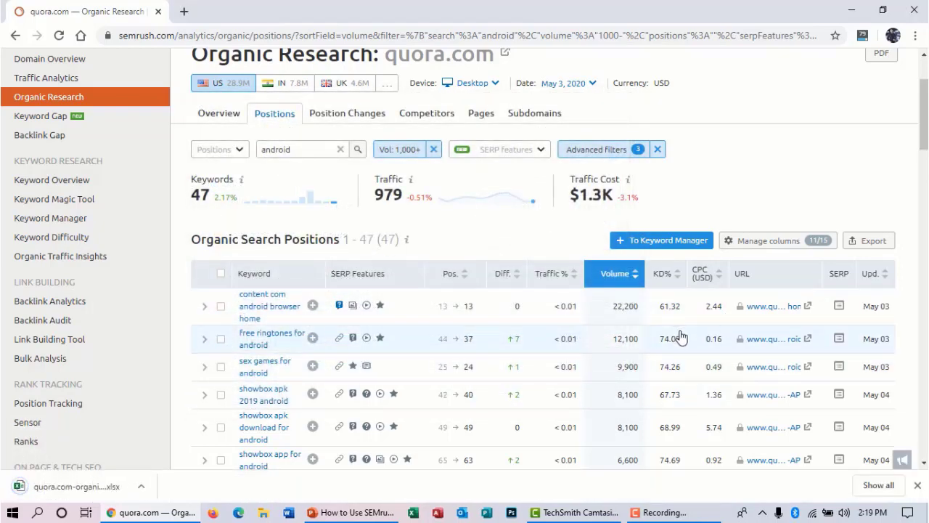
scroll(683, 336, "up", 3)
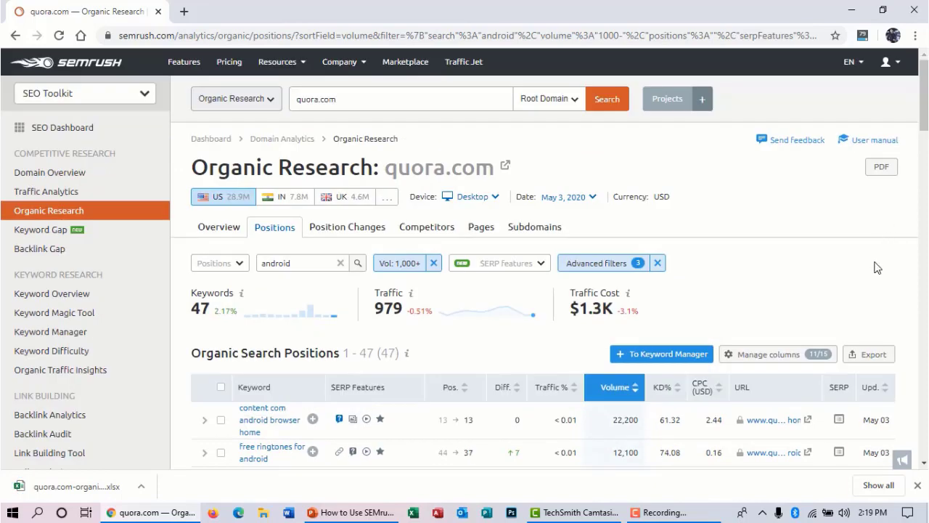